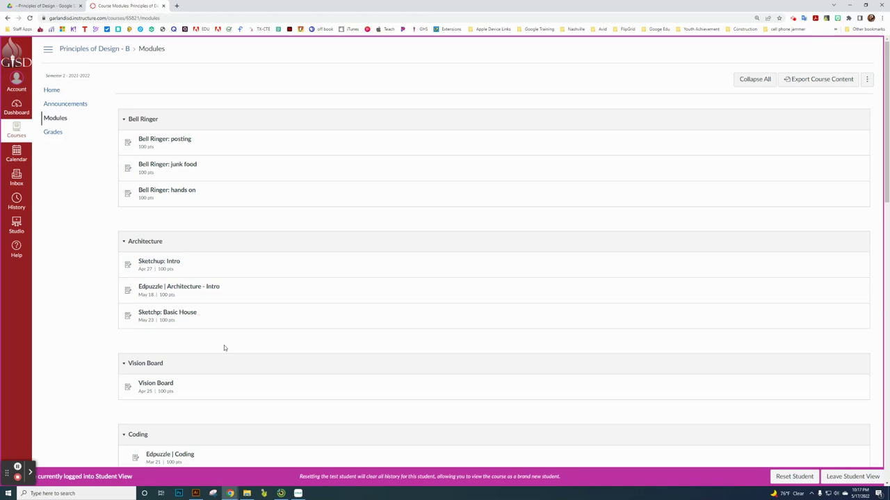
- Open the 'Sketchp: Basic House' assignment under Architecture and follow its SketchUp link
click(171, 315)
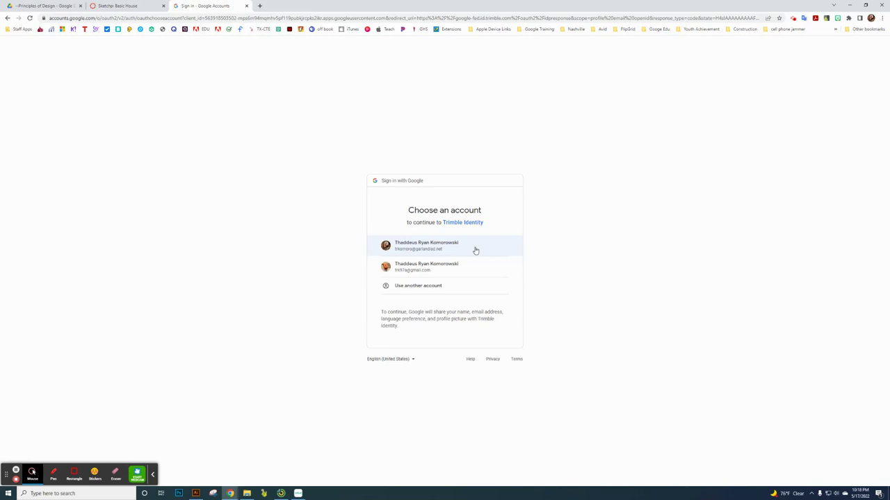
- Sign in to SketchUp with the first listed school Google account
click(437, 245)
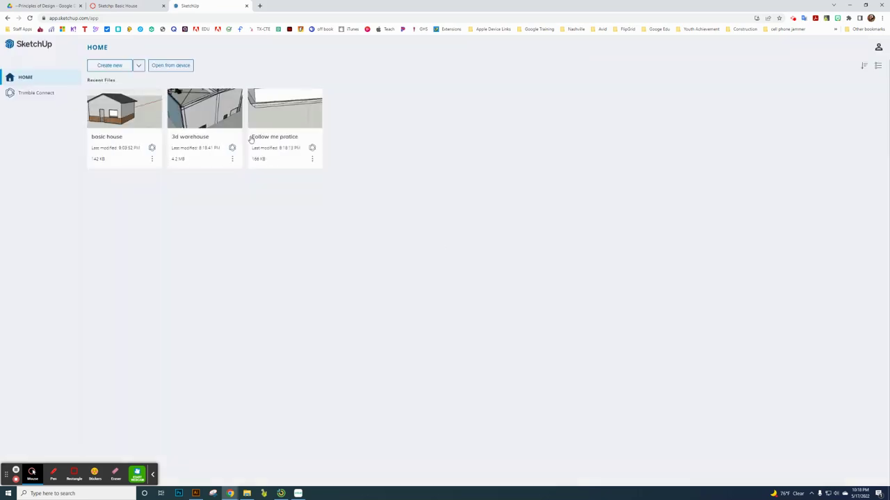
- Create a new model from the Architectural - Feet & Inches template
click(138, 67)
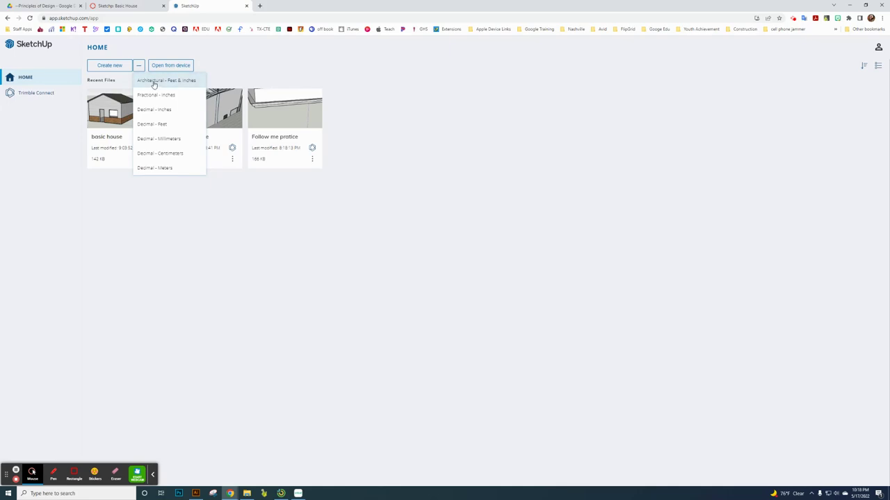
click(155, 82)
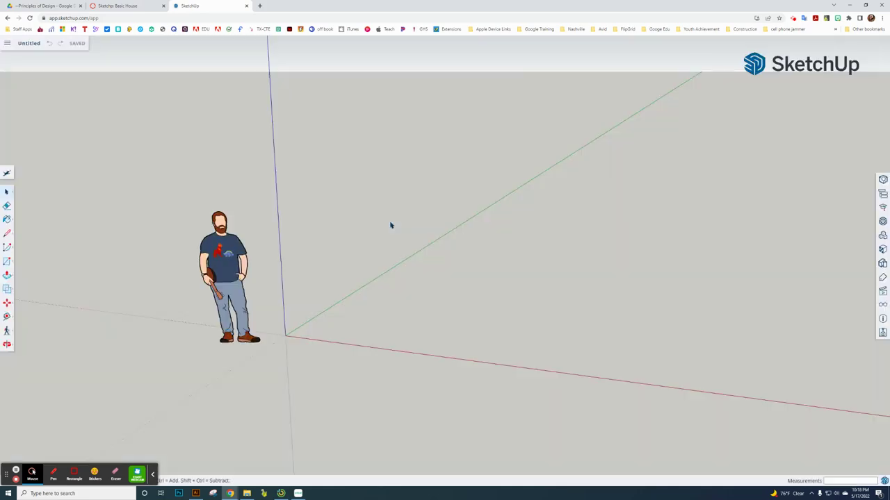
scroll(298, 232, down, 1)
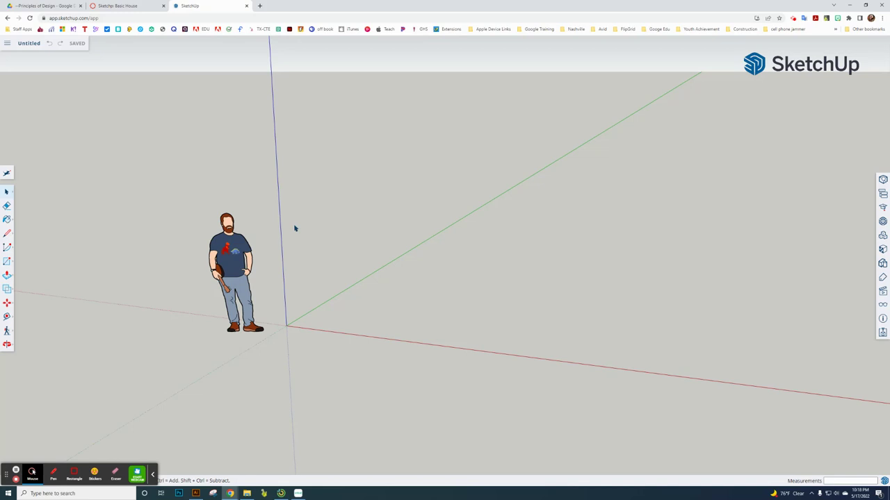
scroll(298, 234, down, 3)
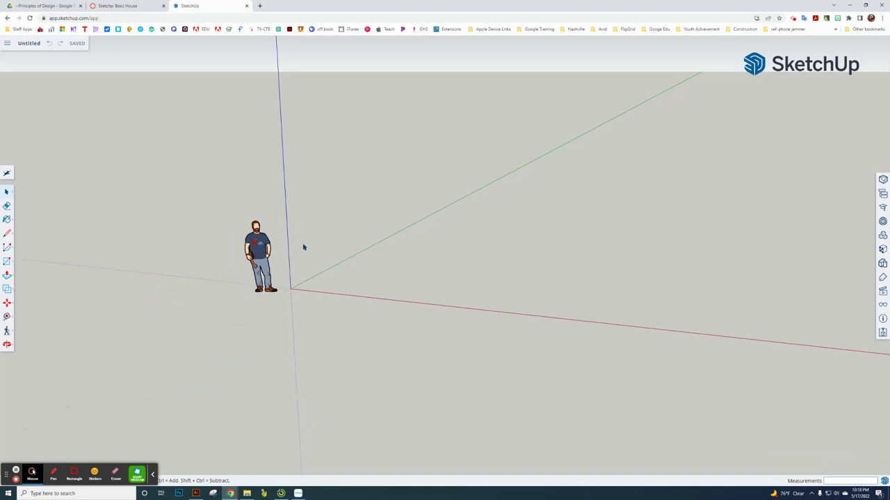
scroll(326, 294, up, 4)
scroll(317, 279, down, 3)
scroll(312, 280, up, 3)
scroll(313, 281, down, 3)
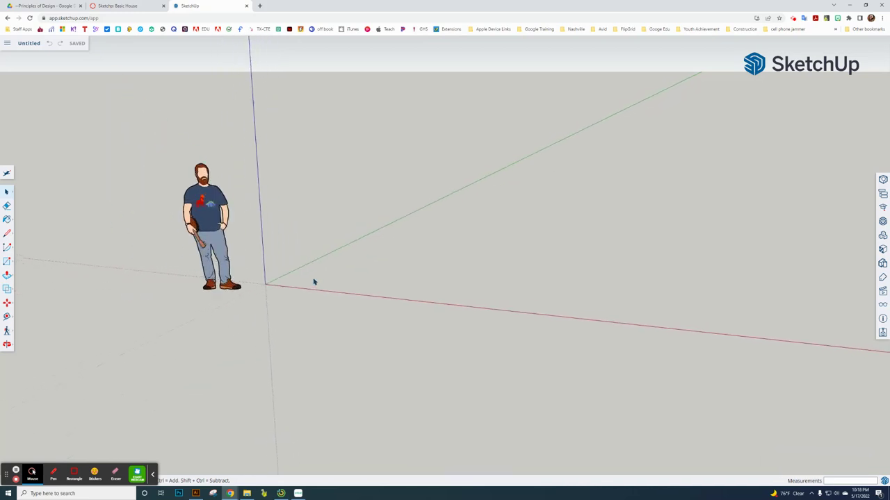
scroll(313, 280, up, 2)
scroll(314, 282, down, 2)
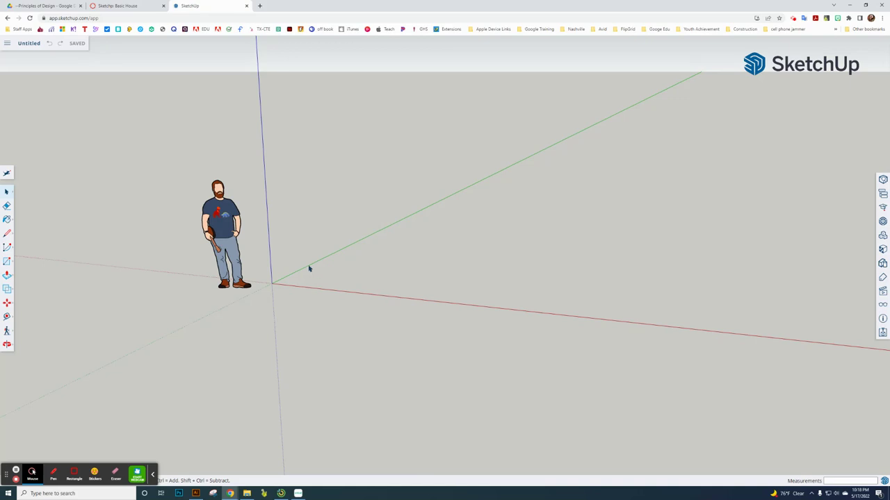
mouse_move(309, 269)
middle_down()
mouse_move(403, 253)
mouse_move(407, 150)
mouse_move(288, 271)
mouse_move(281, 290)
middle_up()
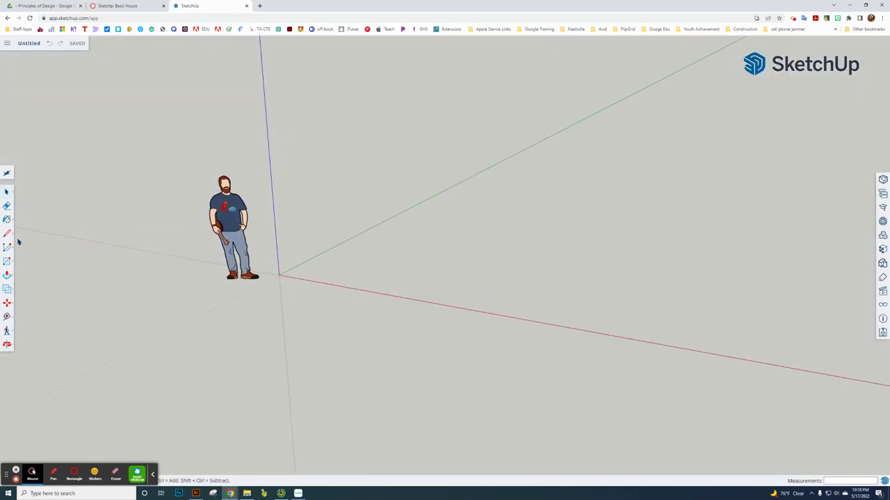
- Draw a 20' by 20' rectangular floor face on the ground beside the origin
click(8, 262)
mouse_move(343, 258)
middle_down()
mouse_move(364, 252)
mouse_move(359, 260)
middle_up()
click(360, 260)
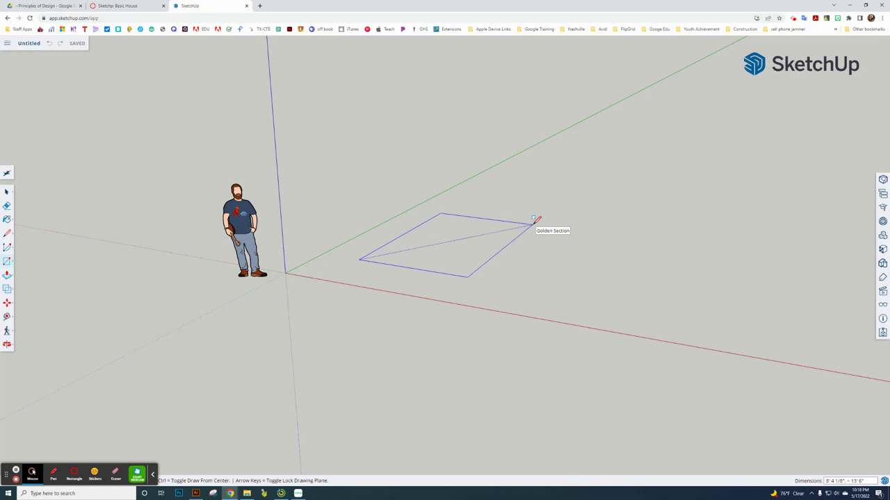
text(20',20)
key(Return)
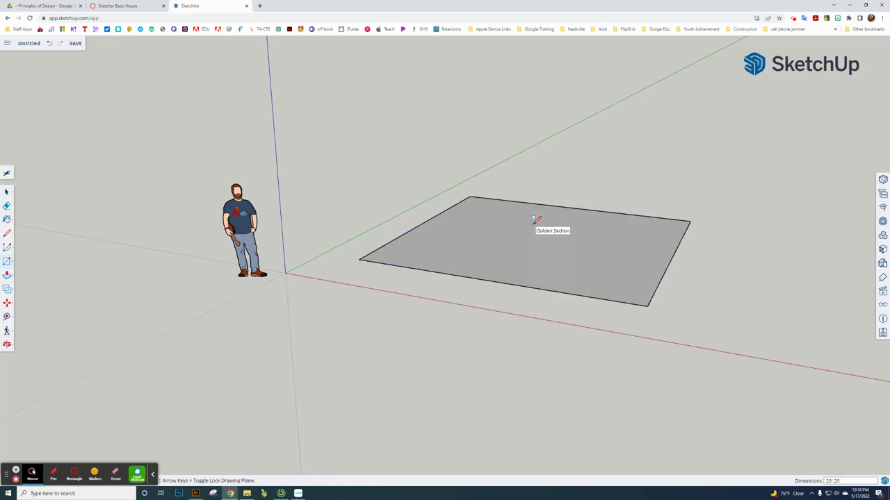
- Offset the floor's edge 6 inches inward to mark the wall thickness
click(8, 278)
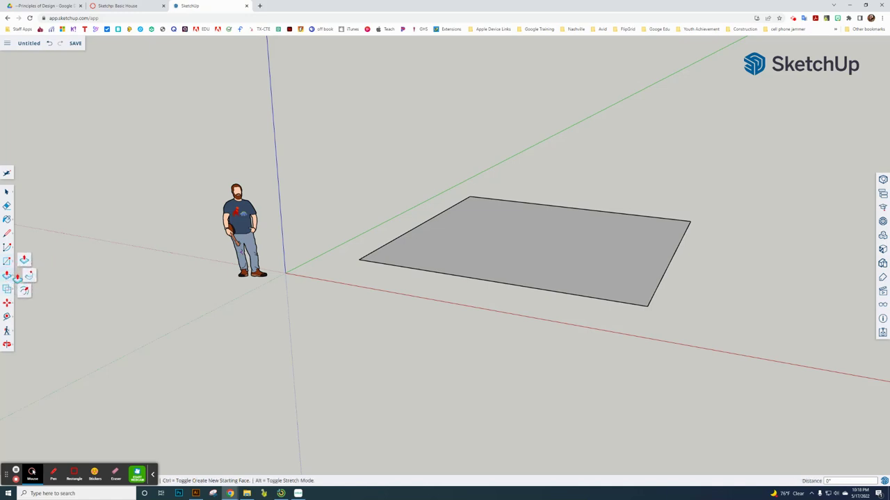
click(25, 292)
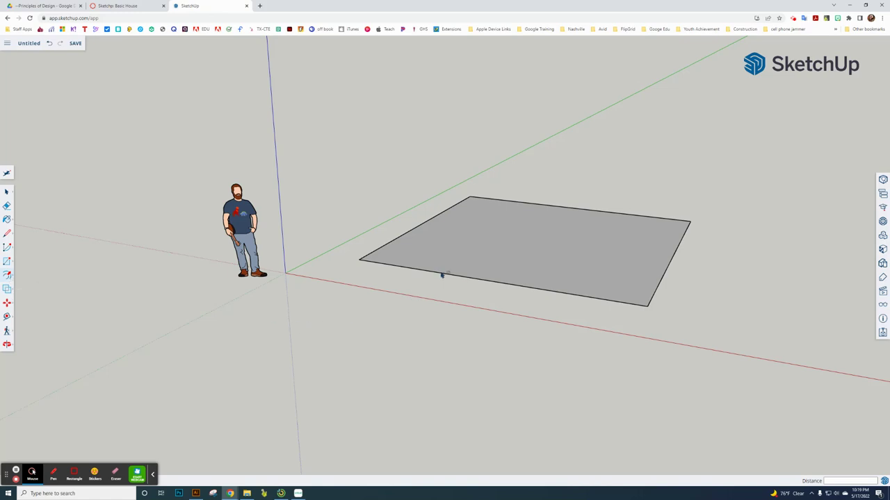
scroll(444, 276, up, 3)
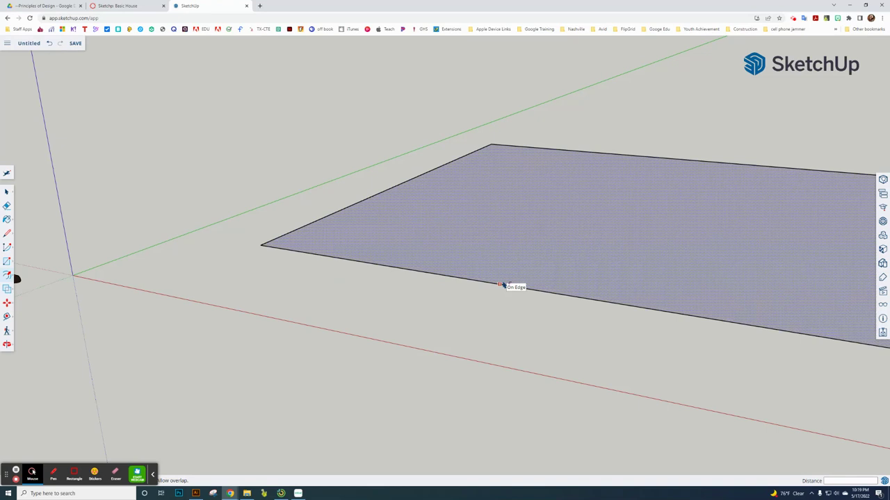
click(505, 285)
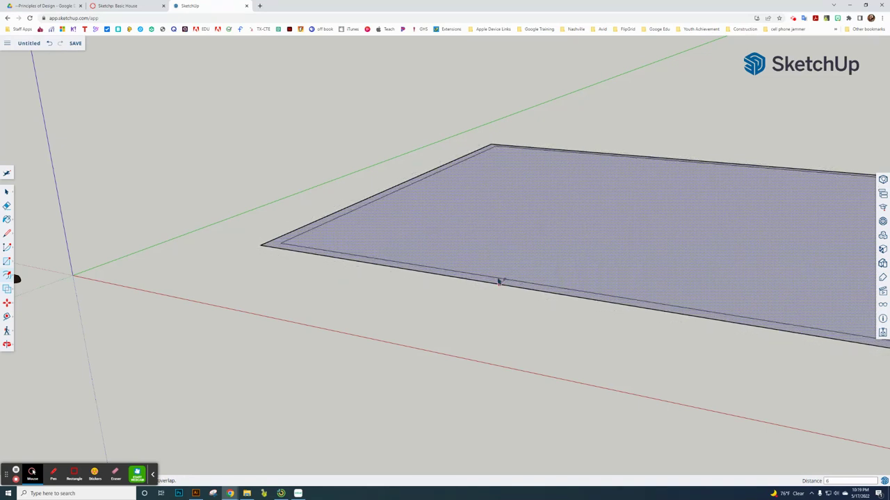
click(499, 282)
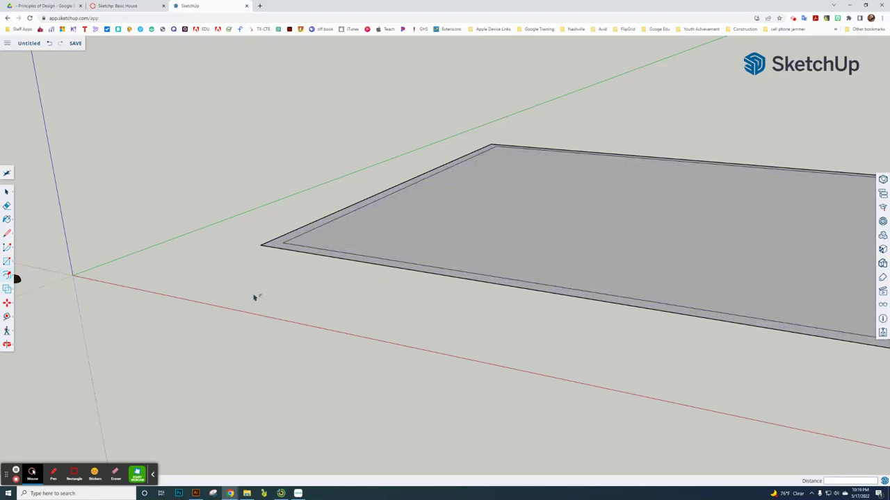
- Pull the outer 6-inch ring up 11' to form four open-topped walls
click(8, 276)
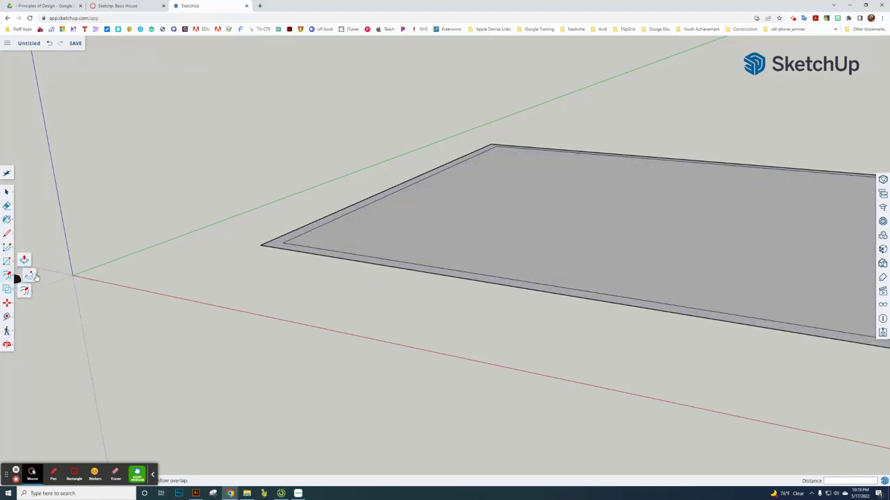
click(24, 260)
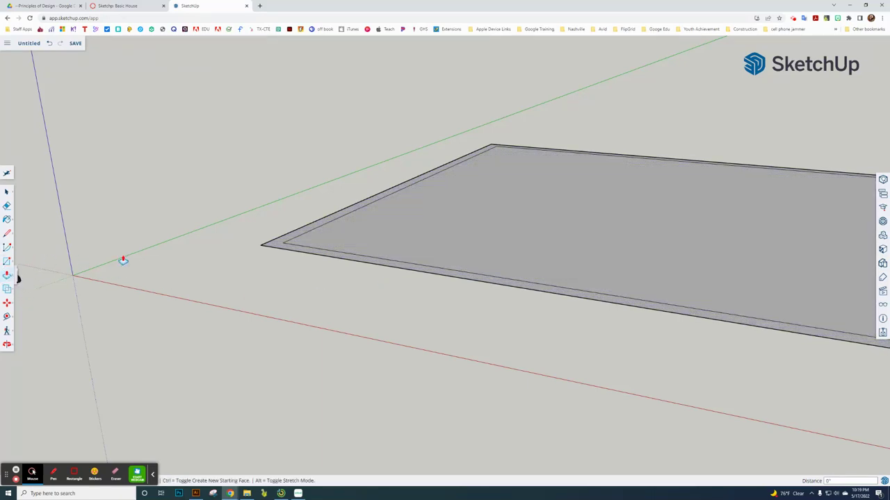
scroll(272, 250, up, 2)
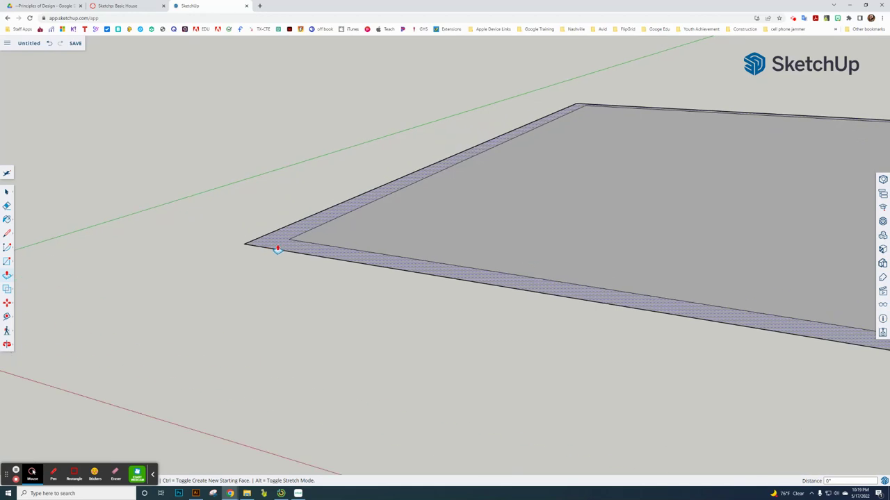
click(276, 248)
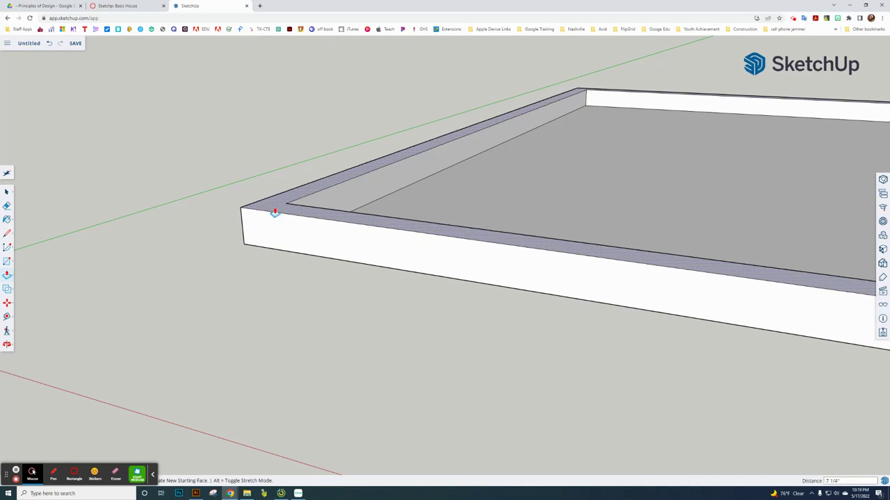
key(Return)
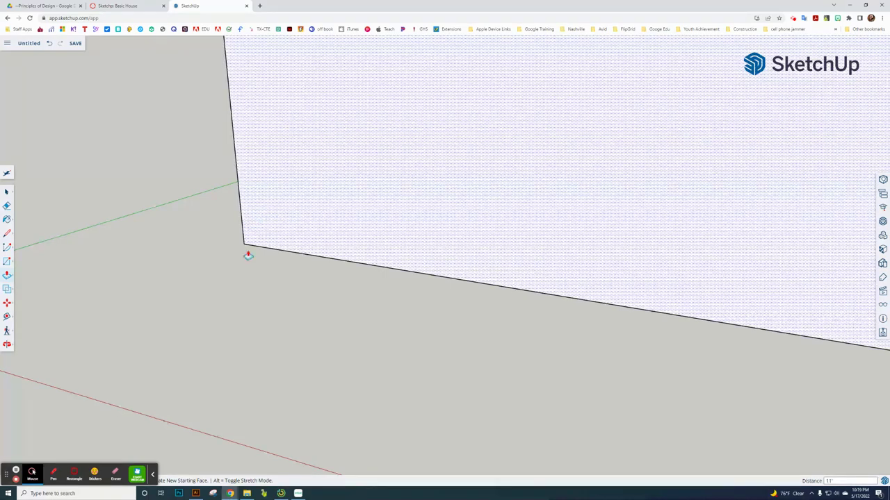
scroll(250, 337, down, 10)
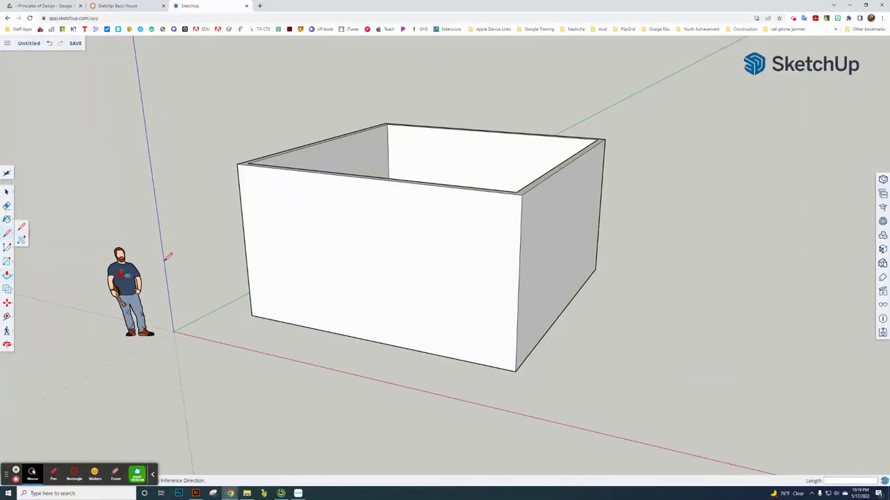
- Draw a 3'-wide, 7'-tall door outline up from the front wall's bottom midpoint
click(7, 233)
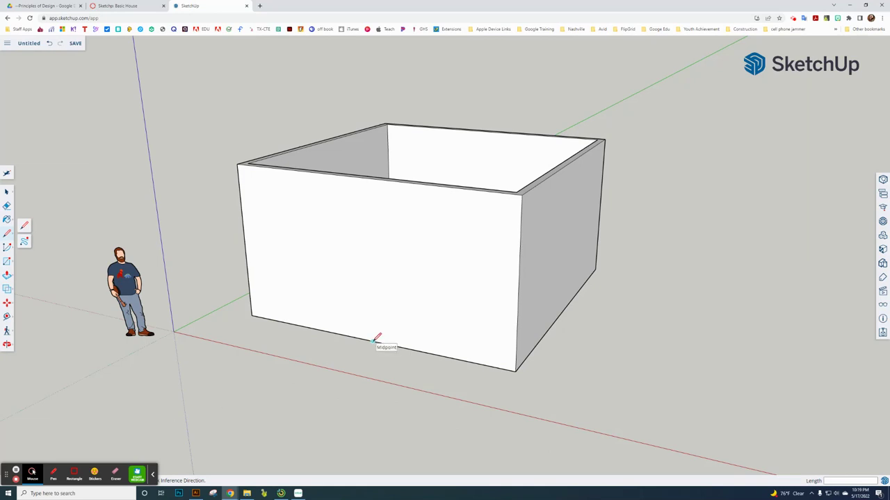
click(373, 340)
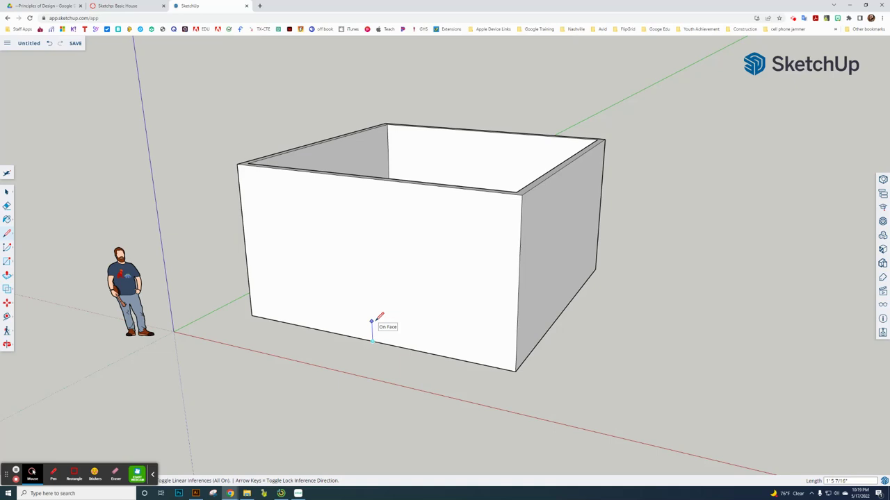
key(Return)
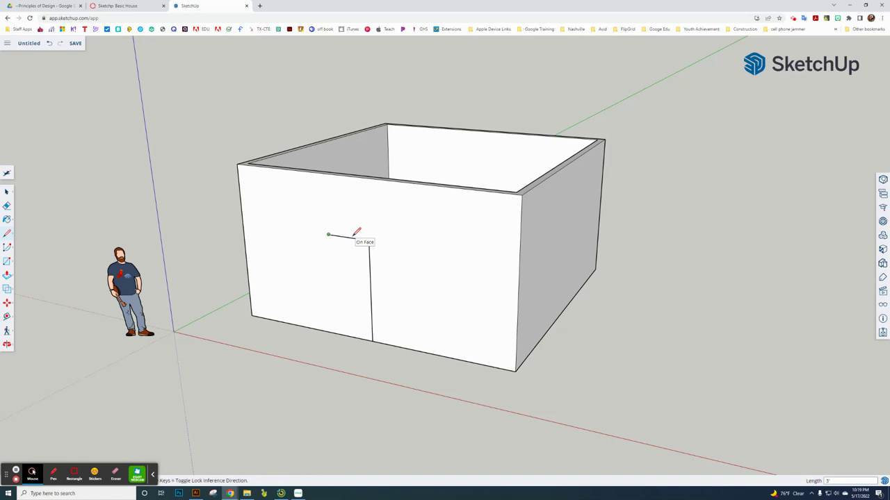
click(328, 235)
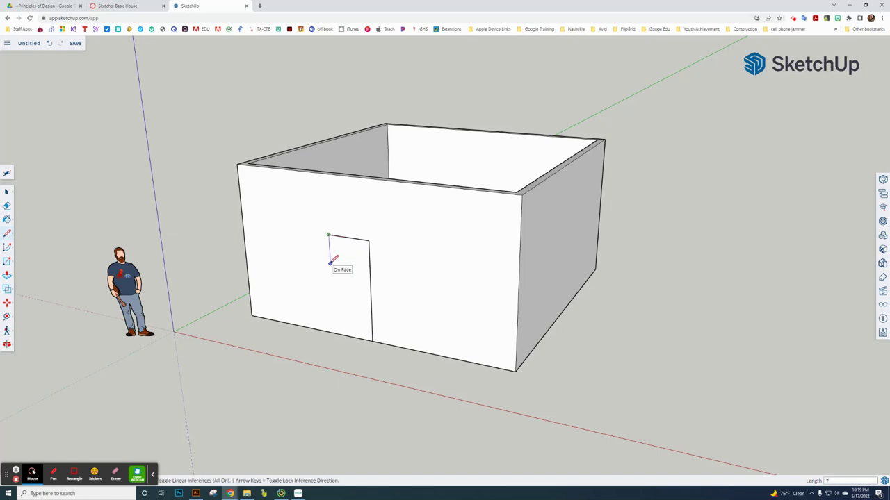
key(Return)
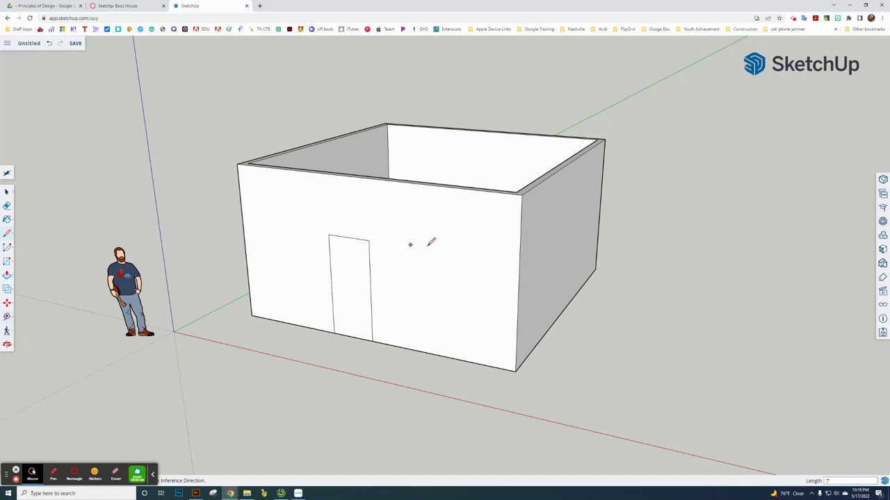
- Place vertical tape-measure guides 3' right of the door and 5' beyond that
click(7, 317)
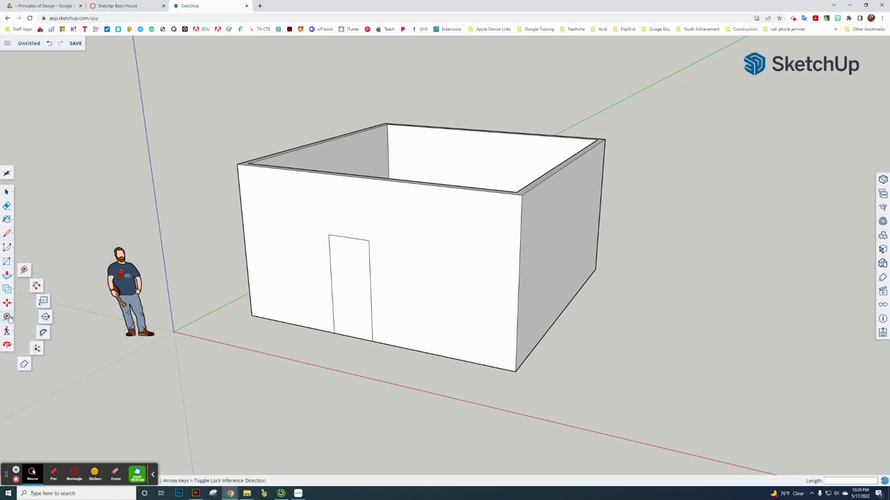
click(23, 270)
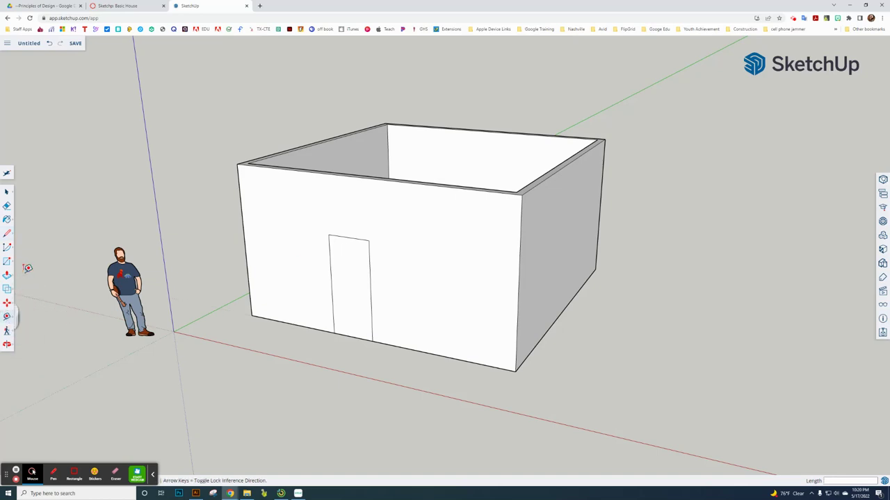
click(369, 283)
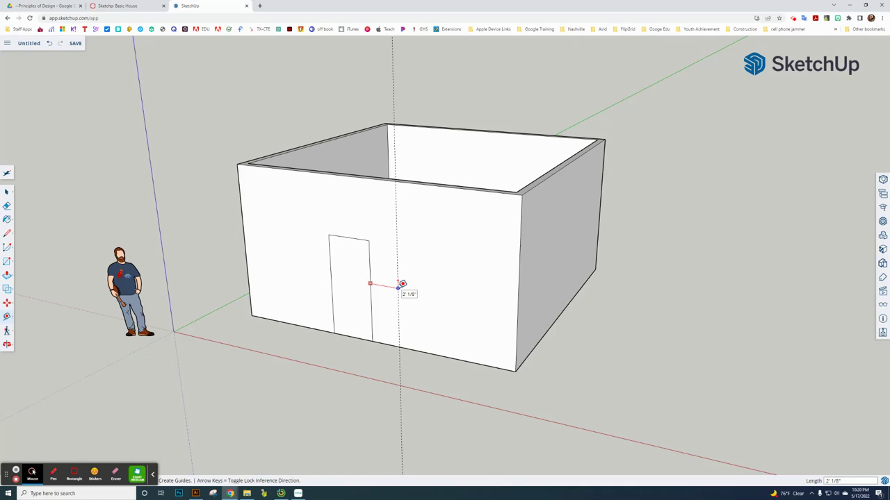
text(3')
key(Return)
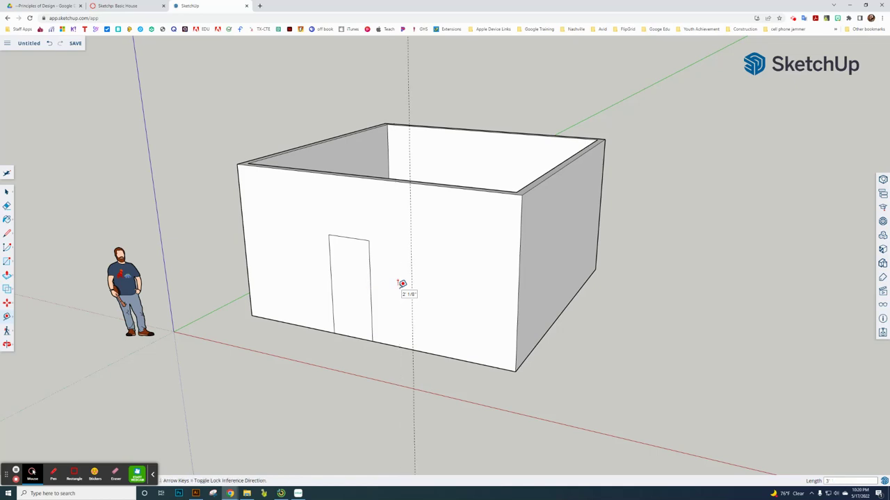
click(411, 286)
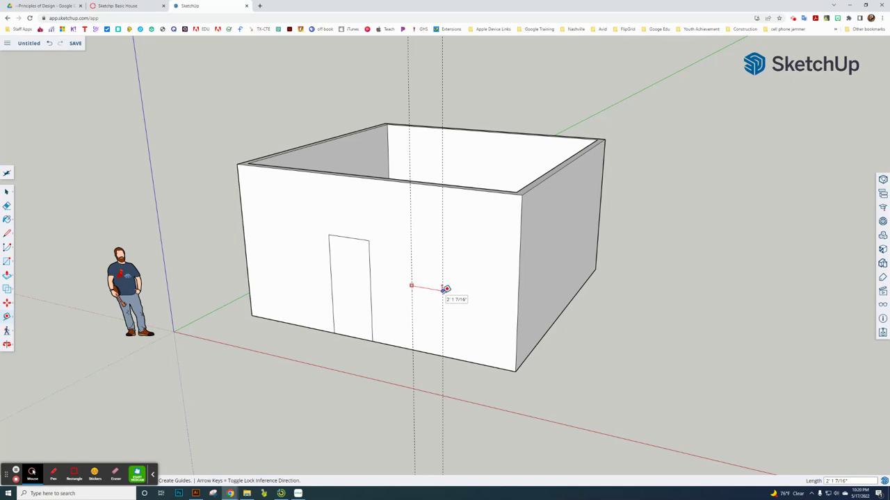
text(5')
key(Return)
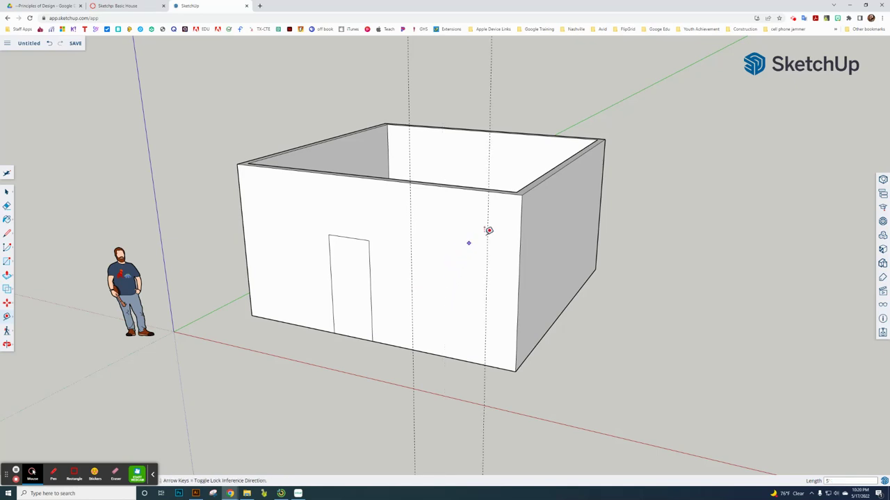
- Add two horizontal guides from the wall's top edge, at door-top height and lower
scroll(486, 201, up, 4)
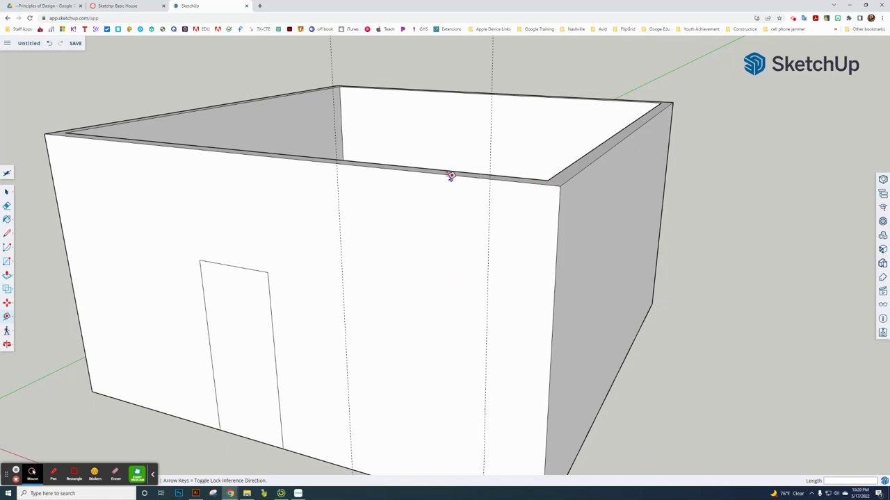
click(448, 174)
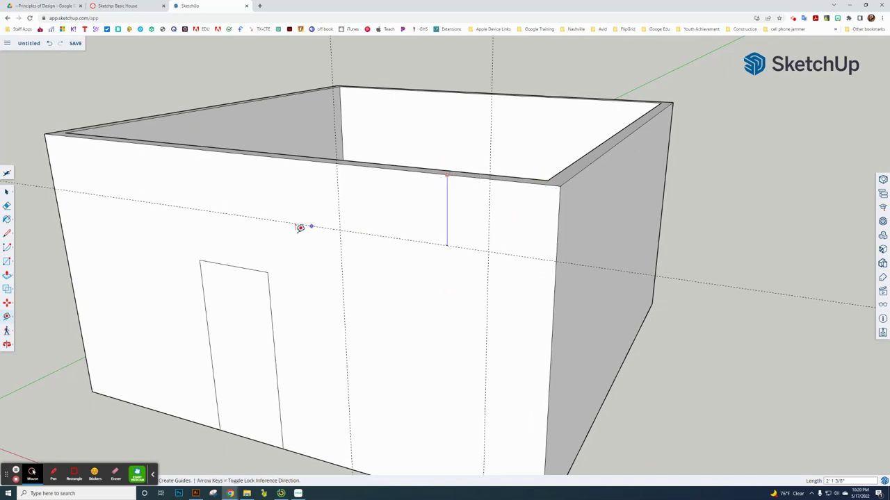
click(270, 269)
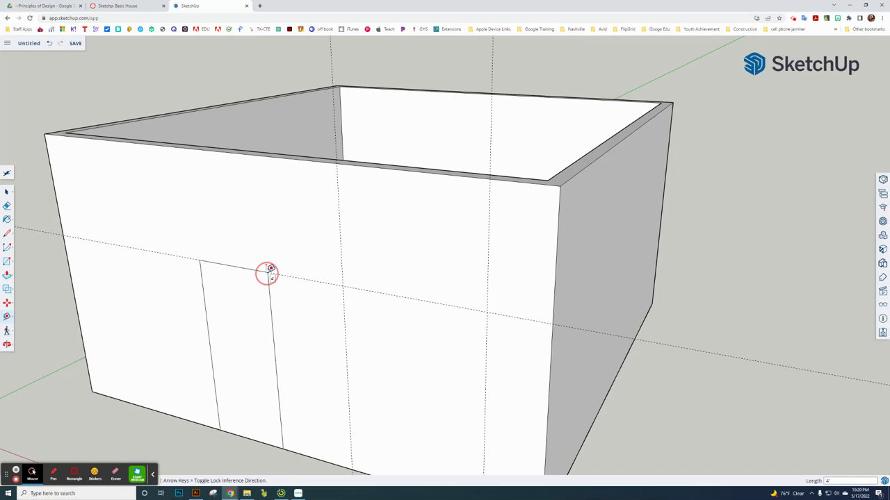
click(324, 283)
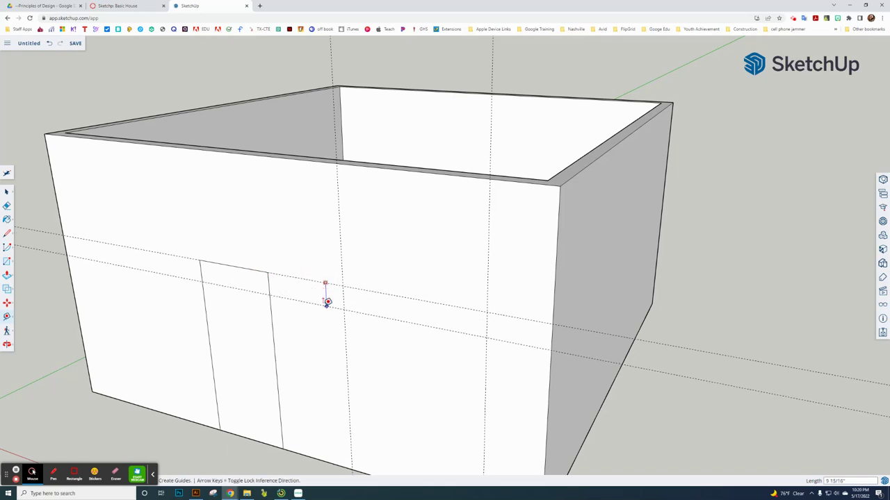
click(327, 302)
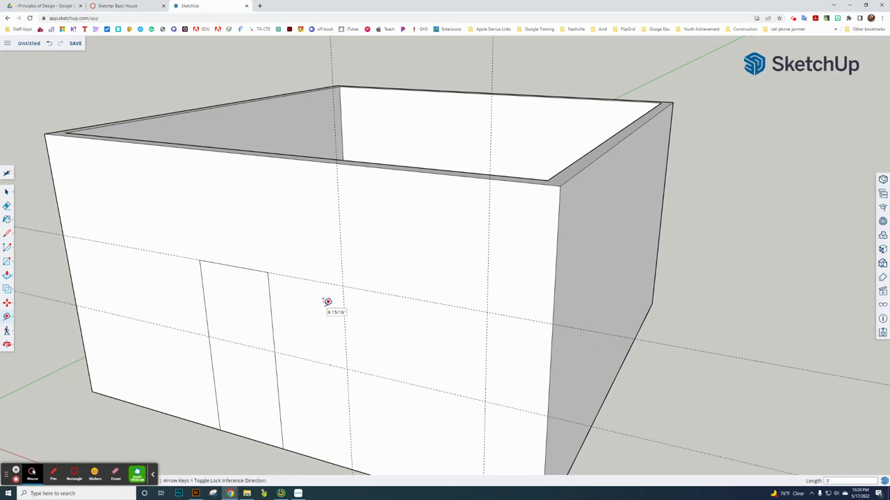
scroll(377, 313, down, 1)
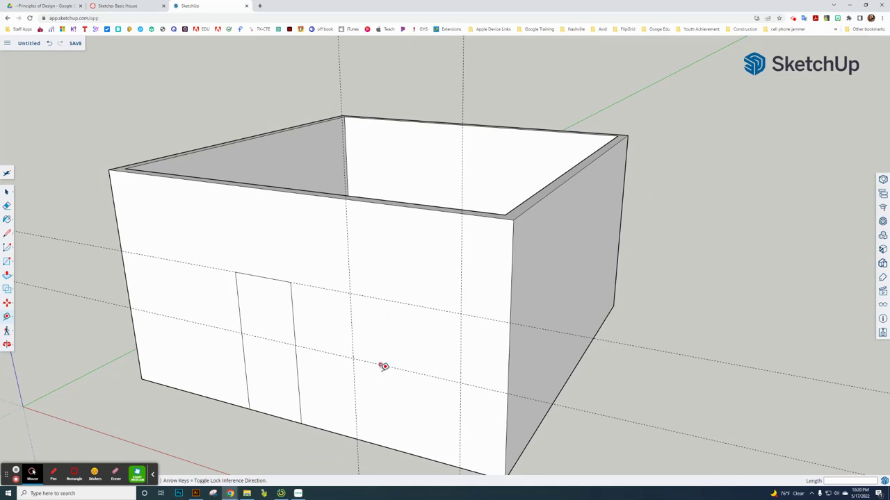
- Draw the 5' by 3' window rectangle between the guide intersections
click(7, 262)
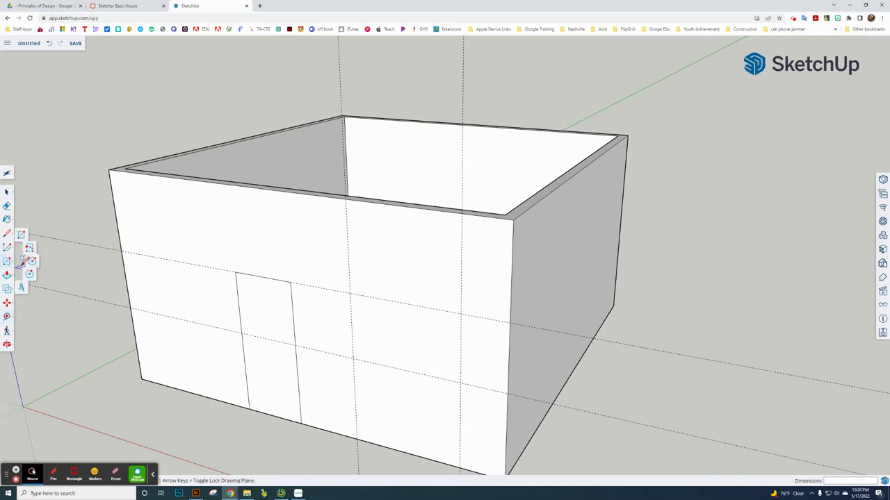
click(27, 240)
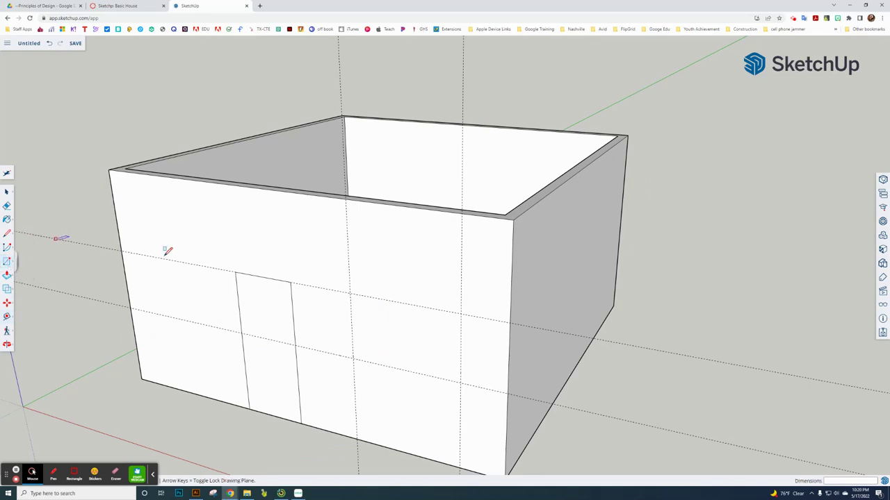
click(350, 291)
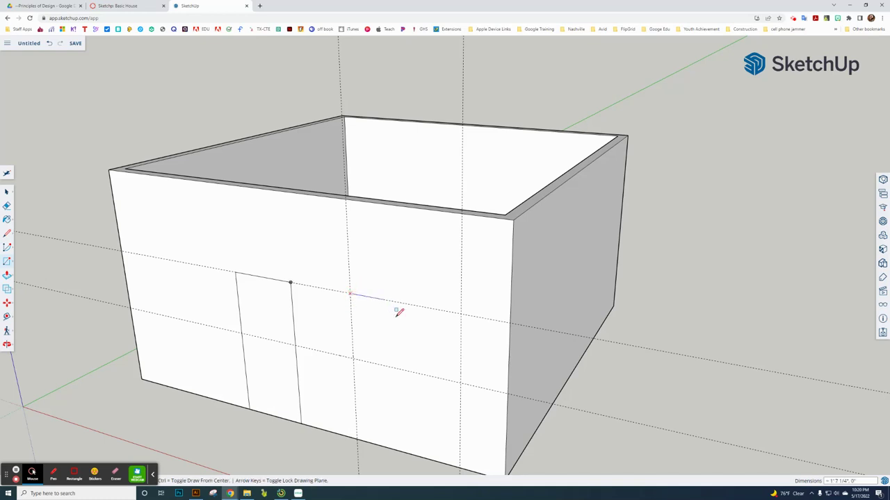
click(461, 381)
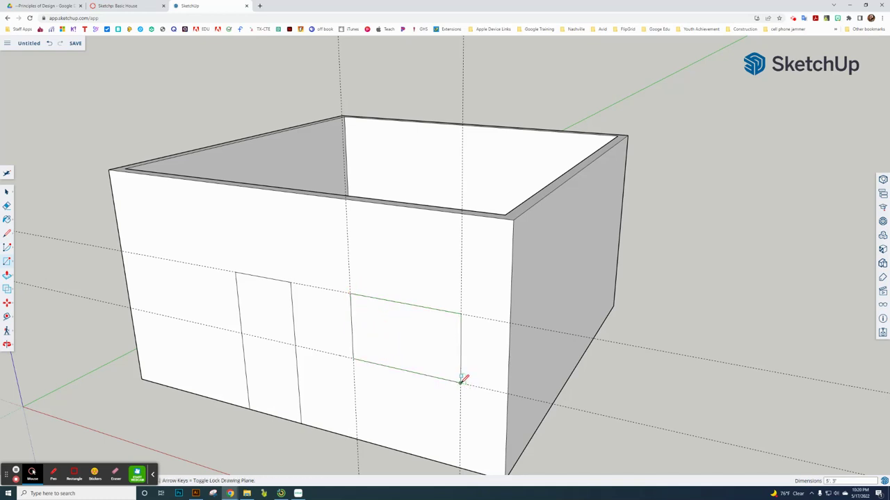
- Erase the two horizontal and two vertical guide lines from the wall
click(6, 206)
click(62, 242)
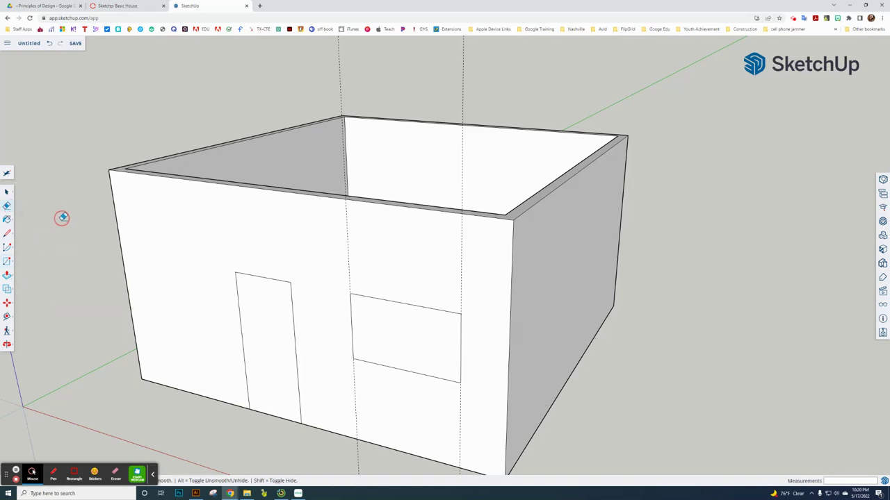
click(284, 344)
scroll(284, 344, down, 3)
drag(362, 427, 308, 412)
mouse_move(410, 433)
mouse_down()
mouse_move(379, 422)
mouse_move(407, 427)
mouse_move(397, 426)
mouse_up()
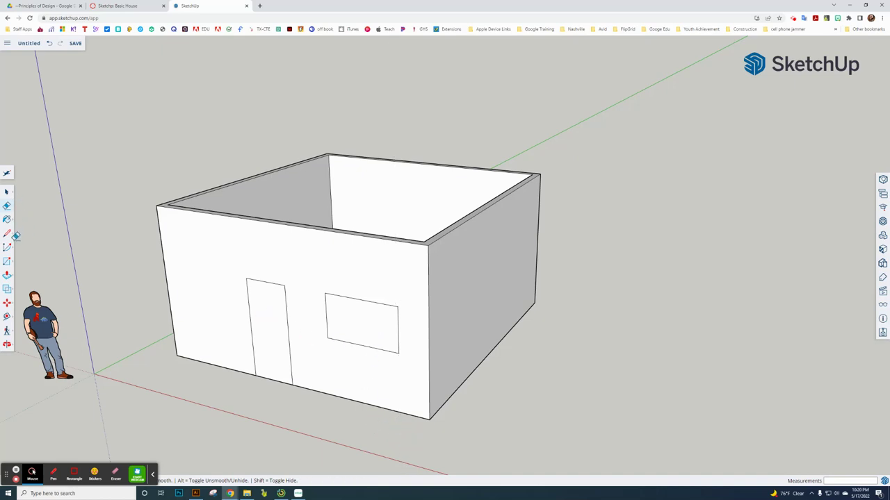
- Push the door and window faces through the 6-inch wall to open both holes
click(7, 275)
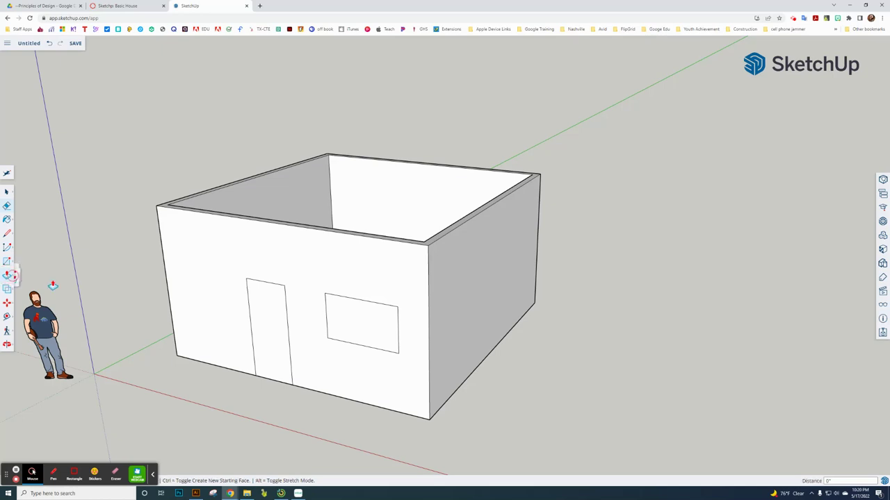
click(268, 333)
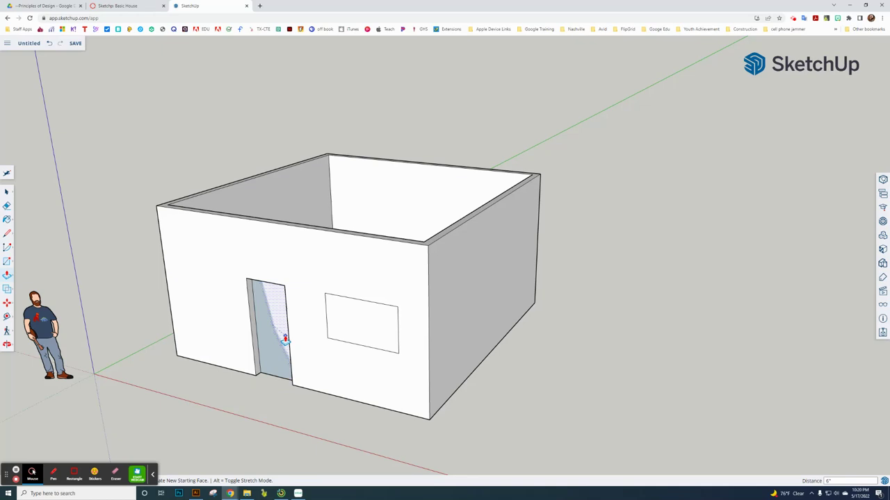
scroll(424, 247, up, 3)
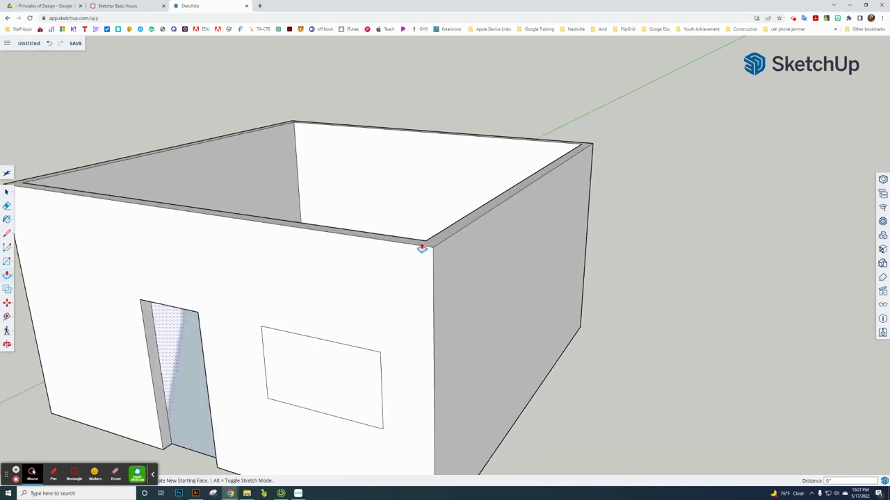
scroll(422, 248, up, 2)
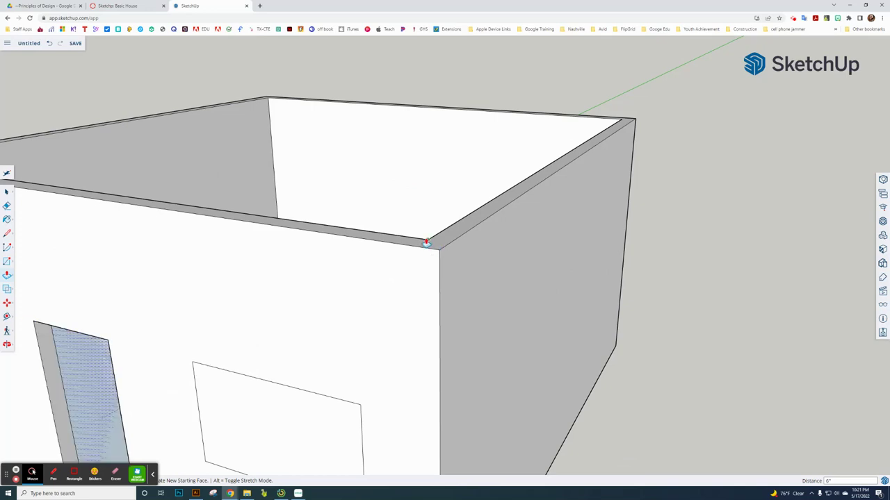
click(426, 245)
scroll(425, 247, down, 3)
click(324, 378)
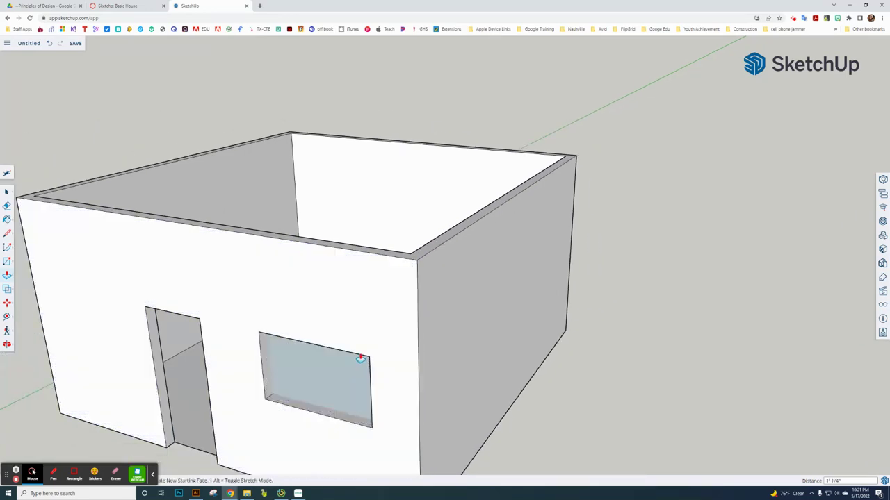
scroll(410, 259, up, 3)
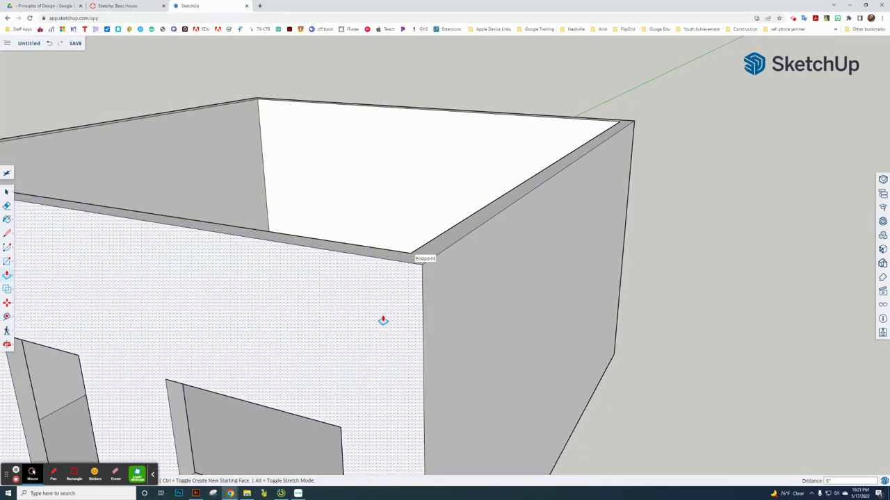
scroll(385, 322, down, 3)
scroll(386, 327, down, 4)
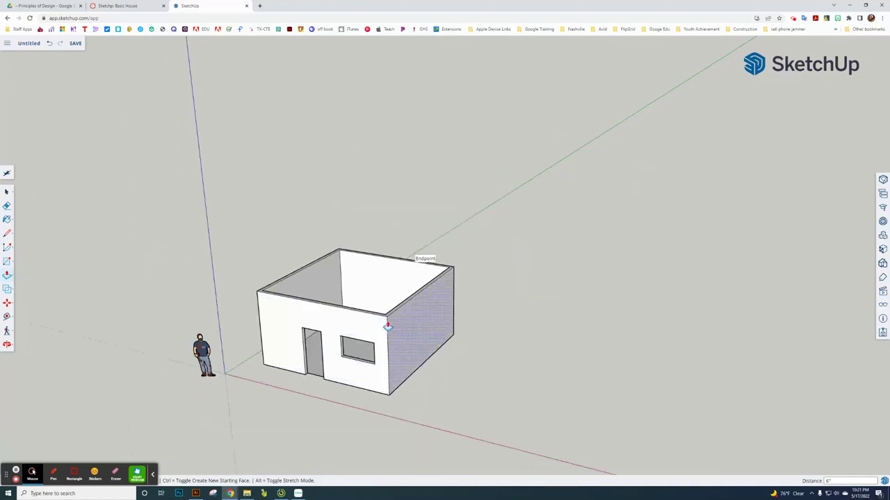
- Select the whole house with its door and window openings, group it, then clear the selection
click(7, 193)
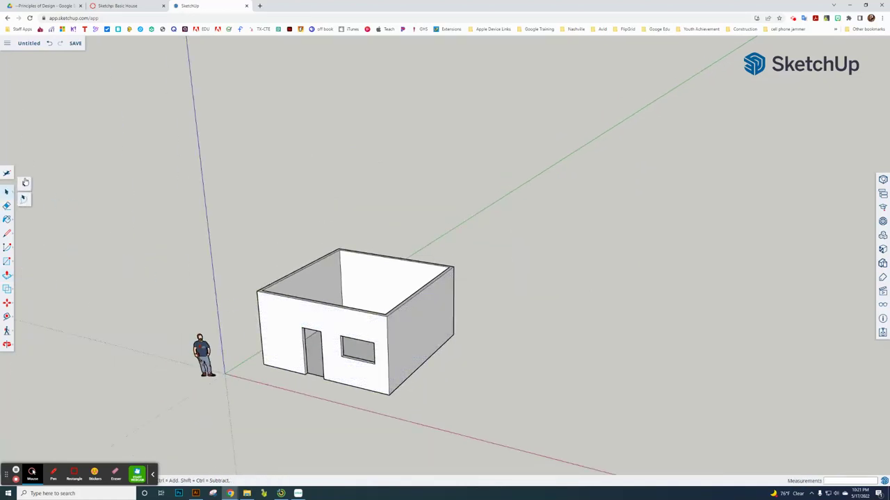
click(25, 183)
triple_click(286, 328)
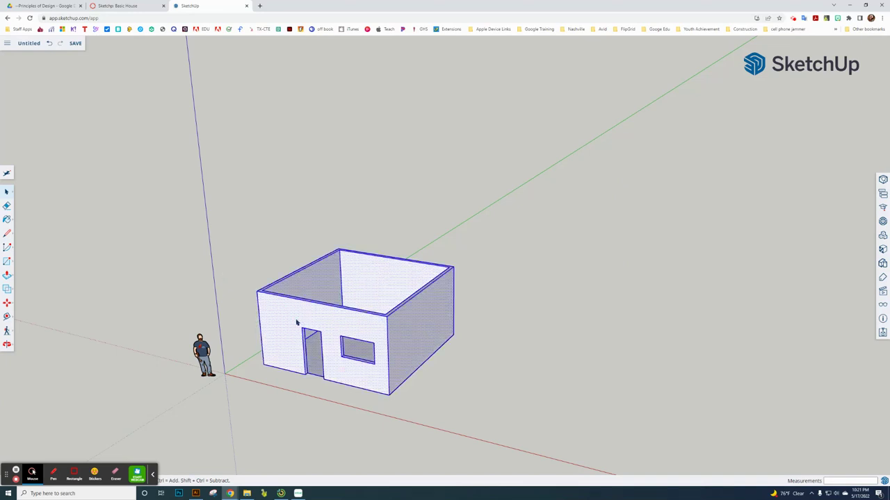
right_click(288, 329)
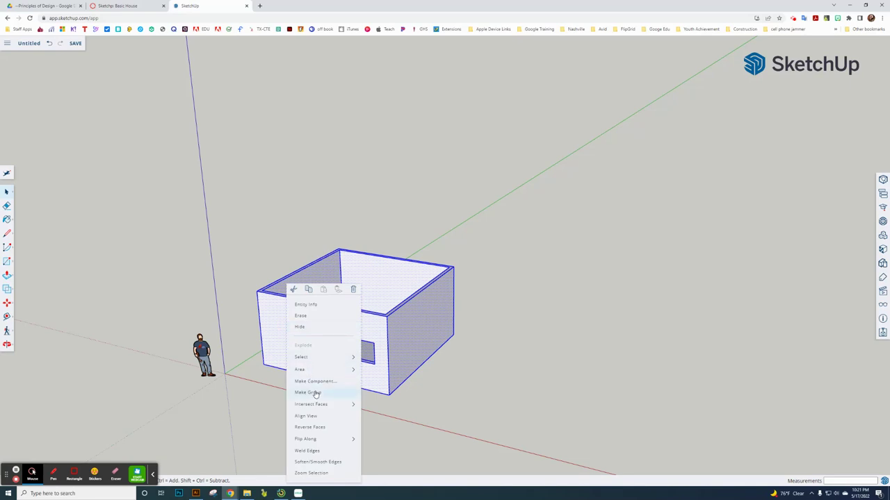
click(316, 394)
scroll(255, 297, up, 5)
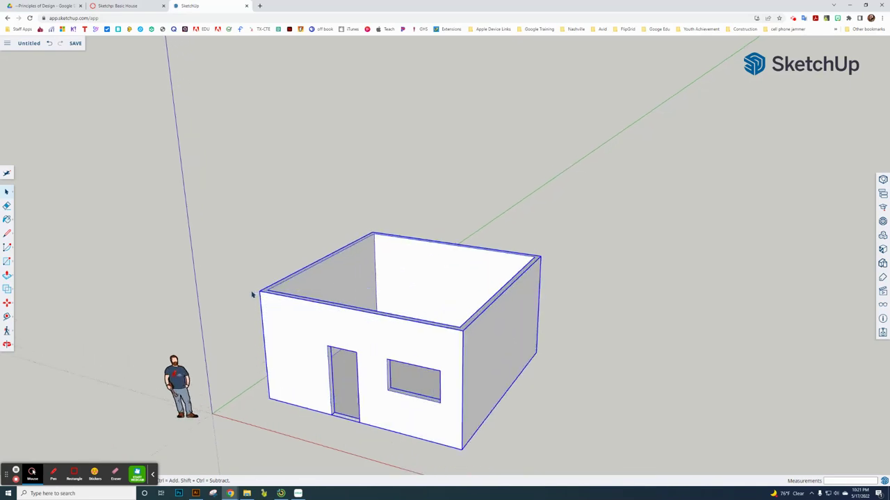
scroll(193, 228, down, 2)
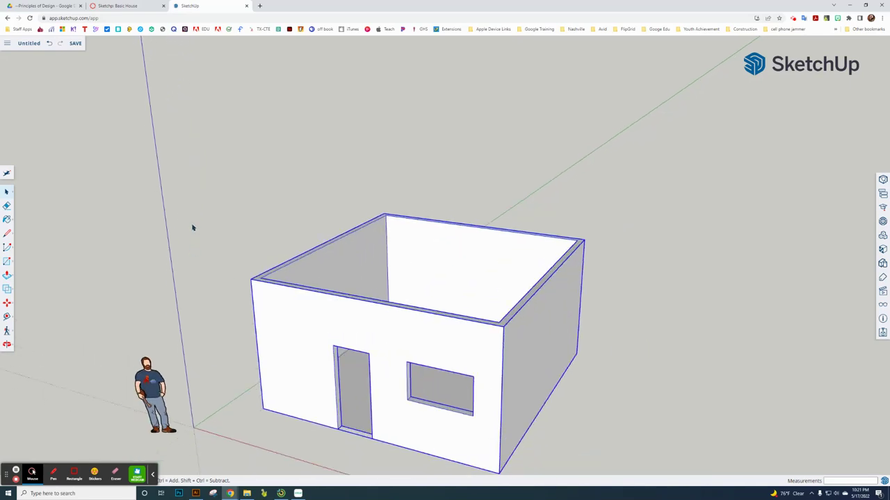
click(221, 258)
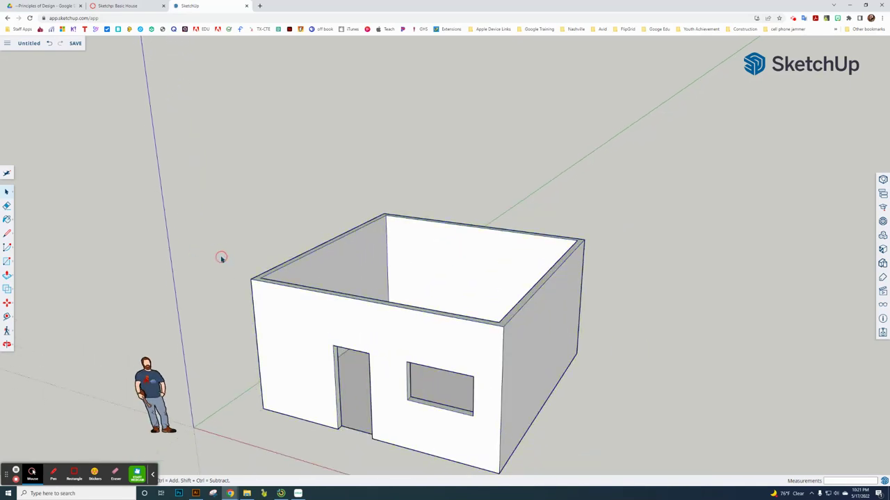
- Draw a 20' by 20' rectangle from the front-left to back-right top wall corners
click(7, 262)
click(27, 232)
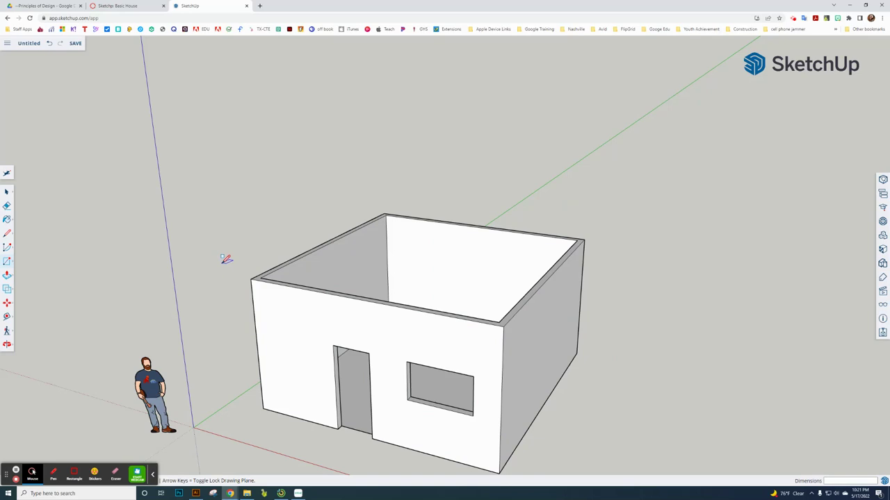
scroll(246, 269, up, 3)
click(245, 269)
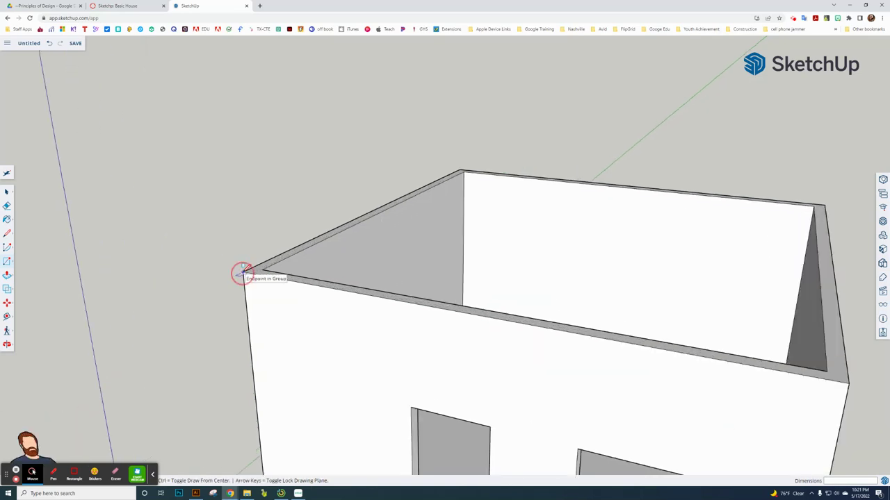
scroll(244, 269, down, 5)
scroll(518, 229, up, 1)
scroll(514, 230, up, 3)
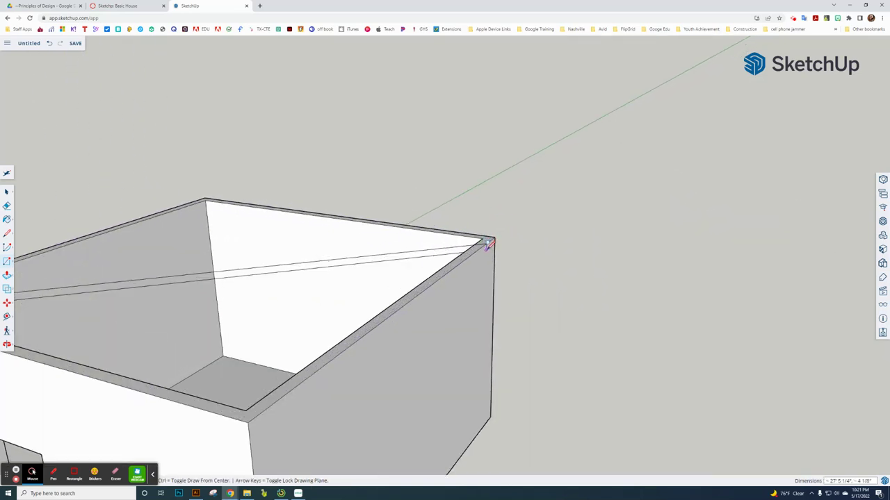
click(497, 231)
scroll(487, 271, down, 6)
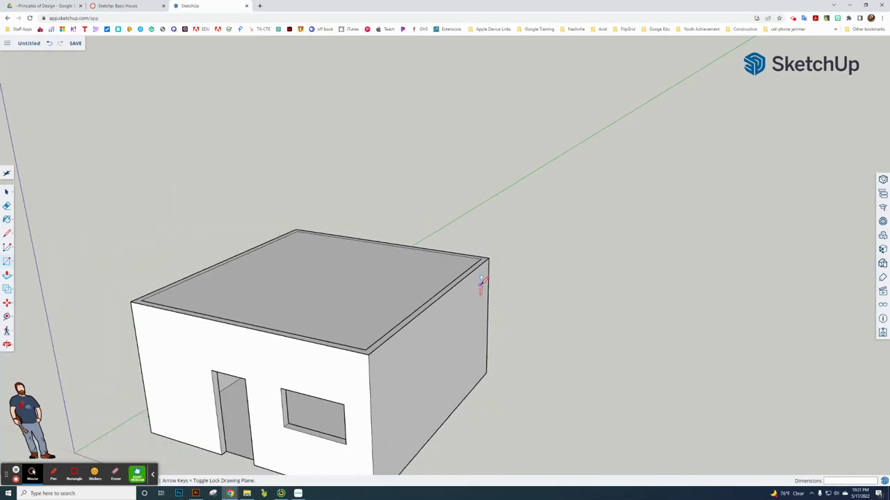
scroll(365, 307, up, 3)
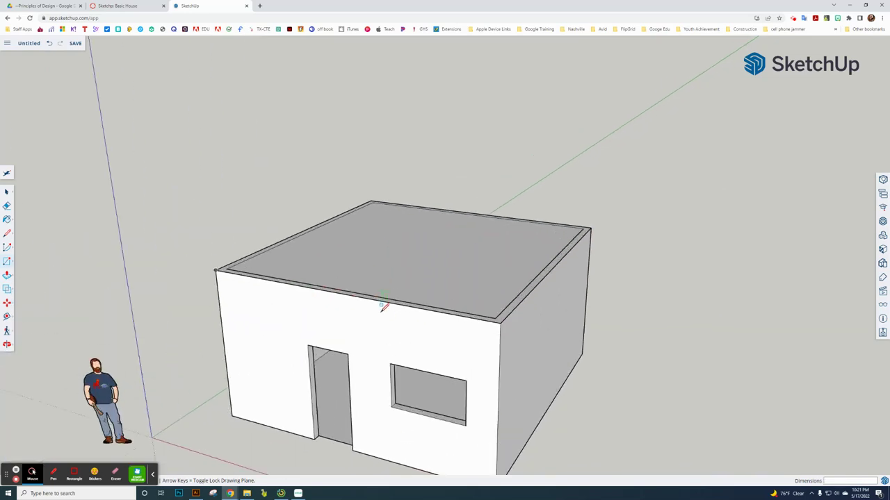
- Draw a 4' upright line from the front-edge midpoint, join its top to both corners, then erase it
click(7, 234)
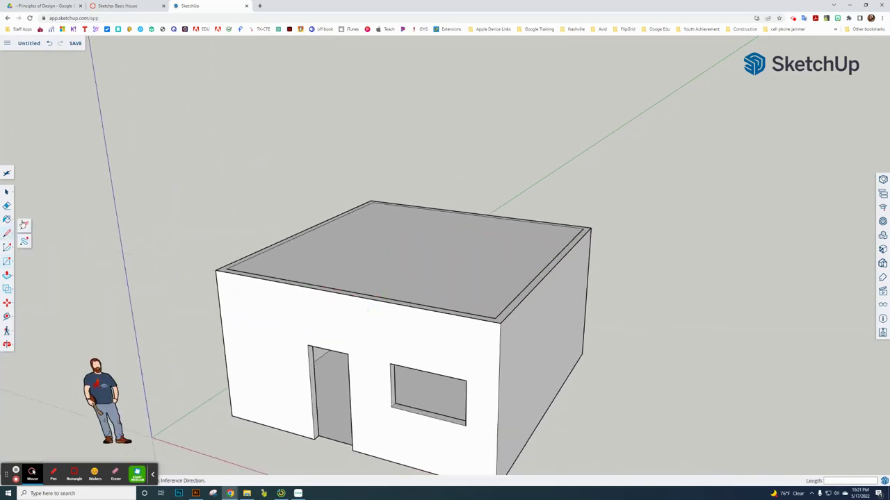
click(345, 294)
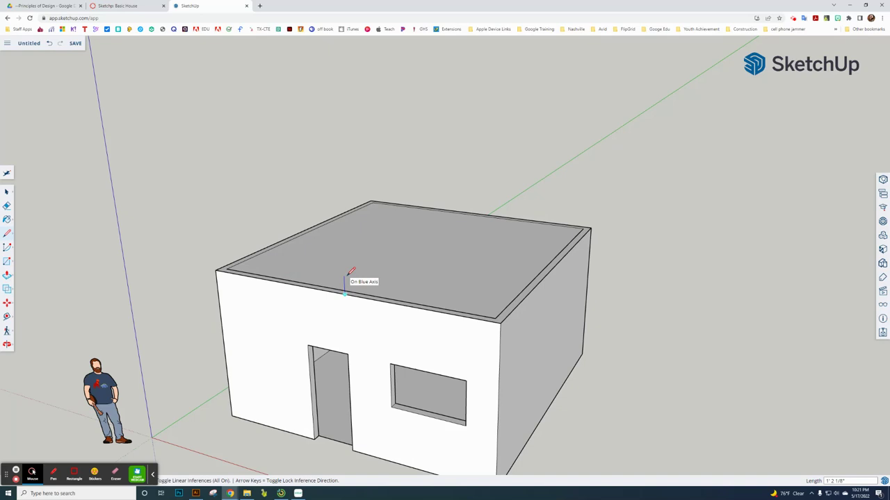
key(Return)
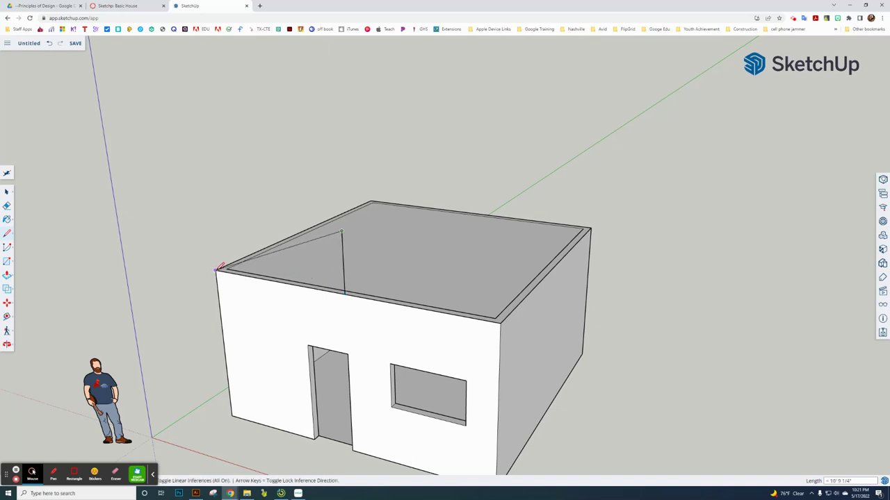
click(216, 269)
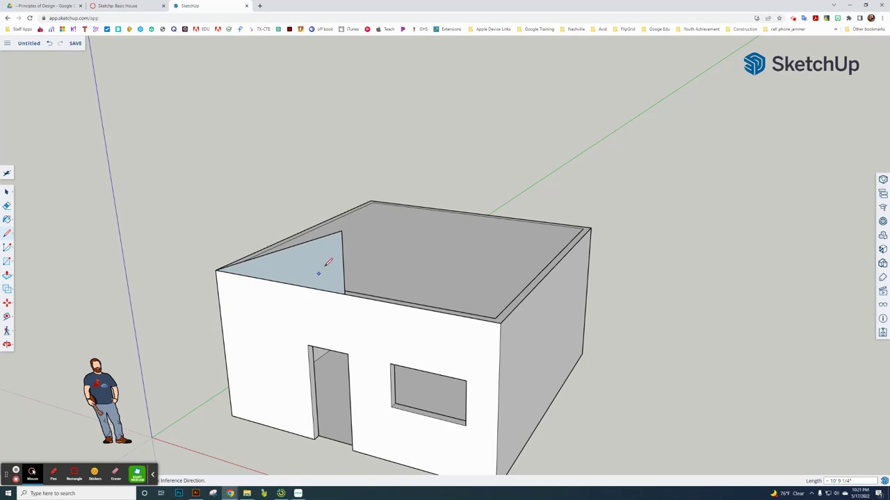
click(342, 231)
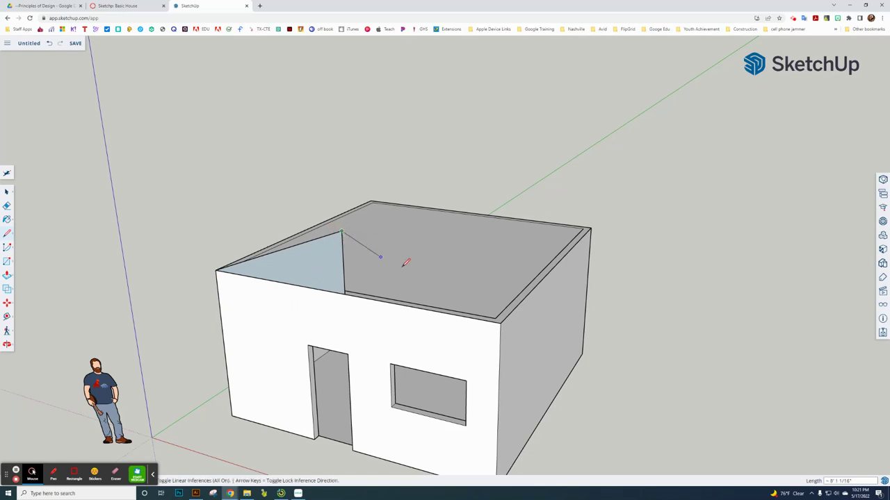
click(499, 321)
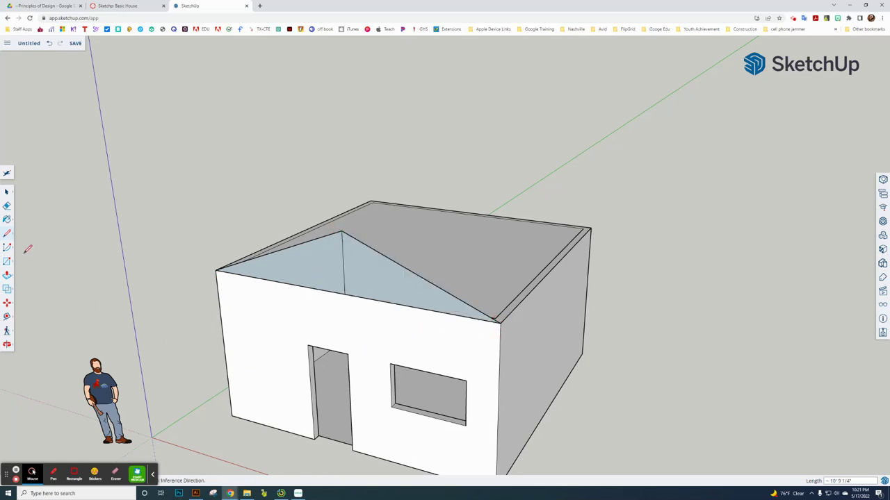
click(7, 206)
drag(353, 260, 337, 257)
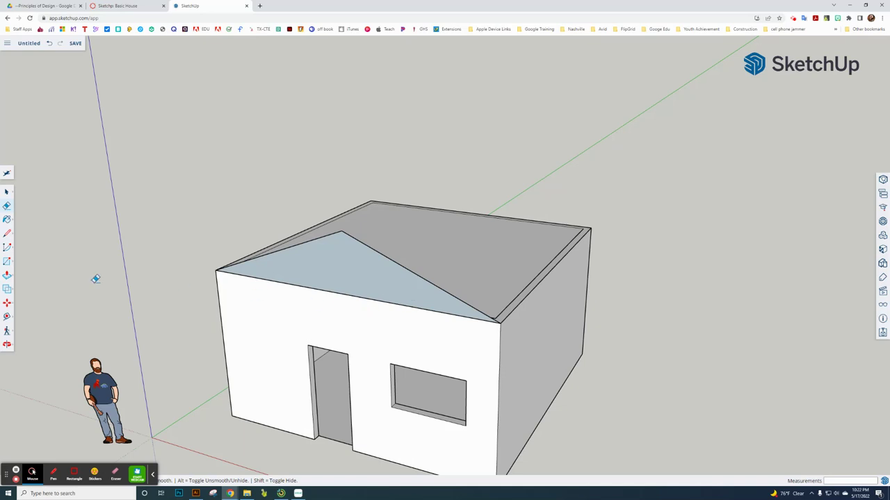
- Undo the stray push, then extrude the front triangle 20' back into a gable roof
click(7, 275)
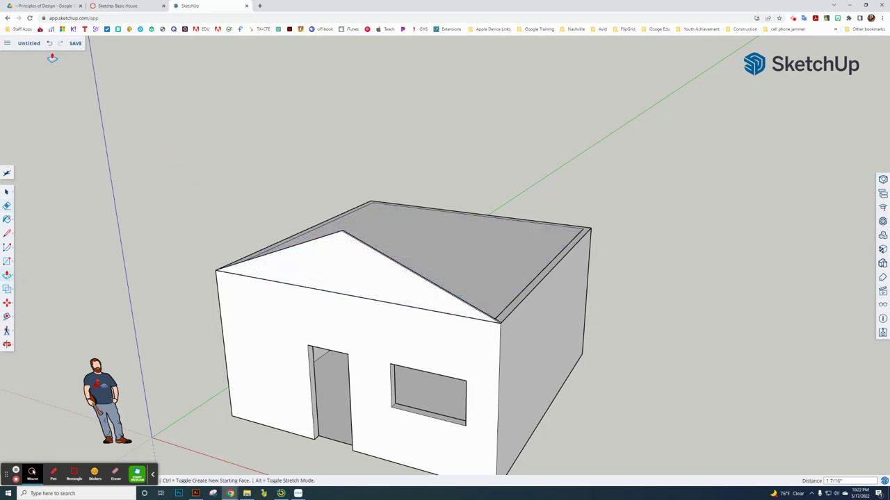
click(49, 44)
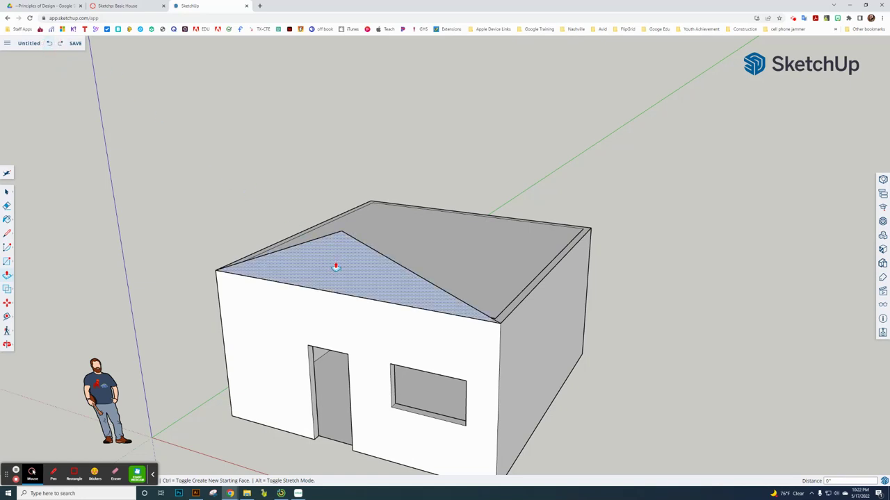
drag(353, 268, 624, 238)
scroll(623, 238, up, 3)
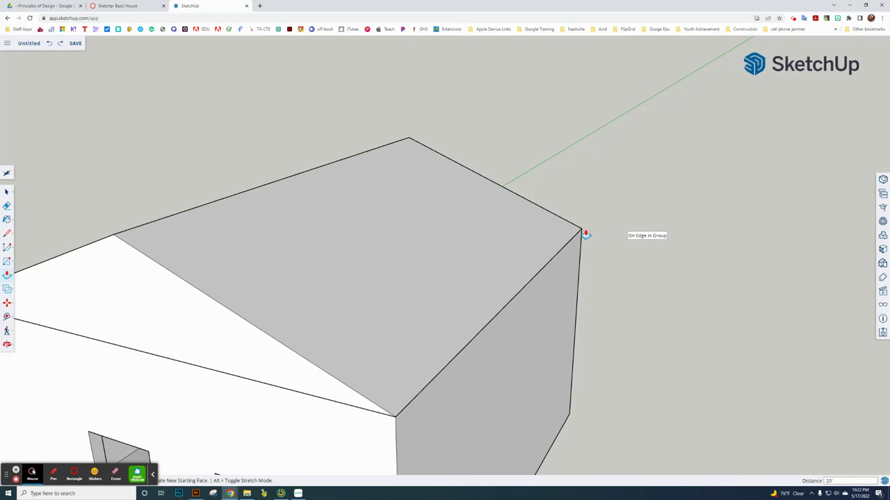
scroll(562, 278, down, 4)
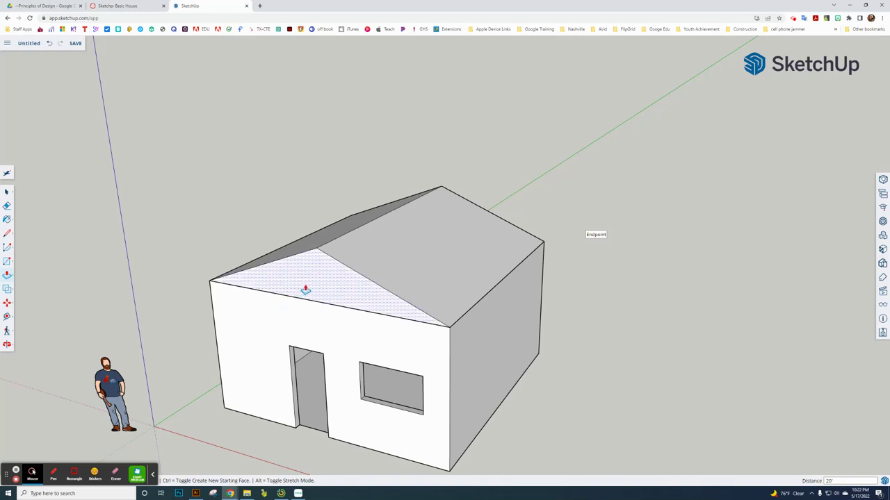
- Offset the front gable face's outline 4" outward with the Offset tool
click(7, 276)
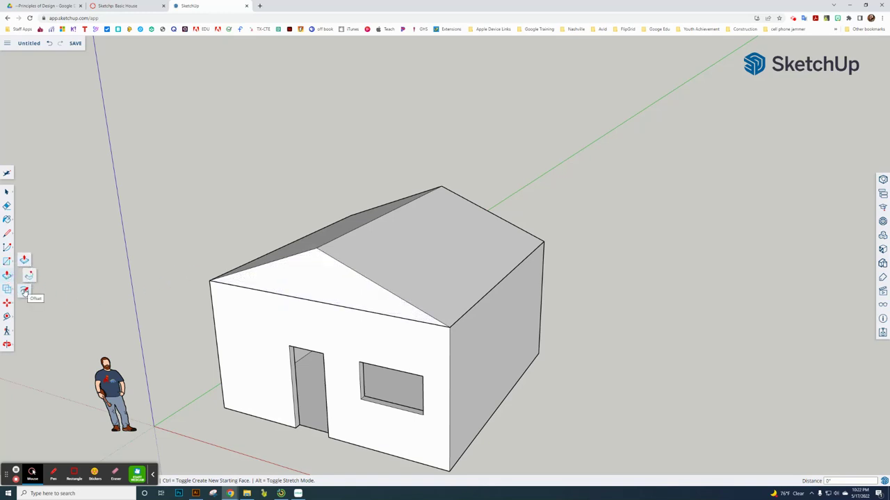
click(24, 291)
scroll(306, 295, up, 3)
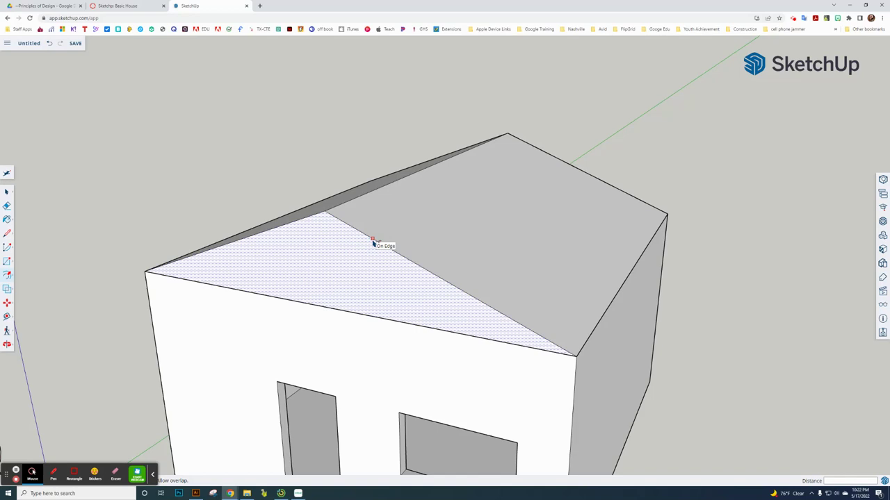
click(376, 243)
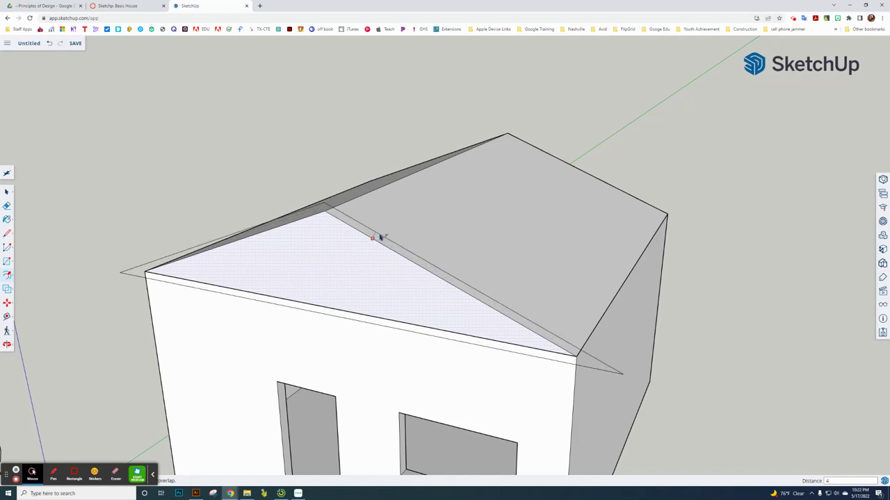
click(381, 238)
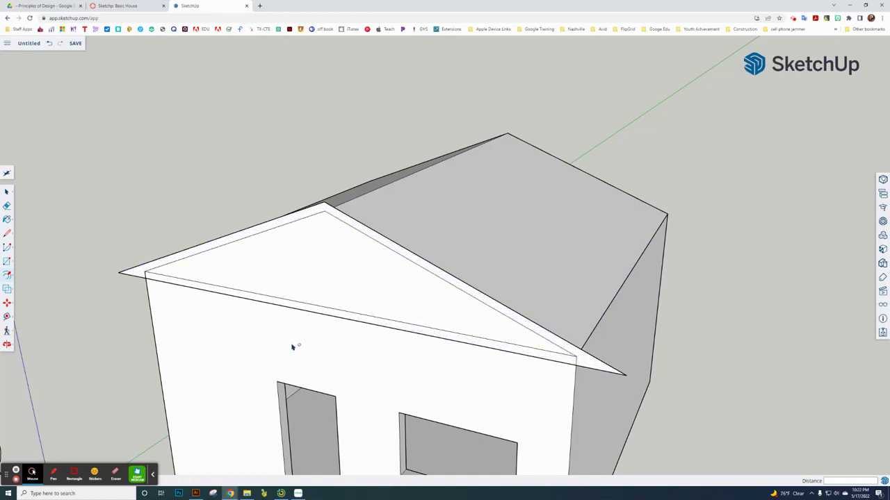
- Draw closing edges at the overhang corners, including a 4" edge from the gable point to the eave line
click(7, 234)
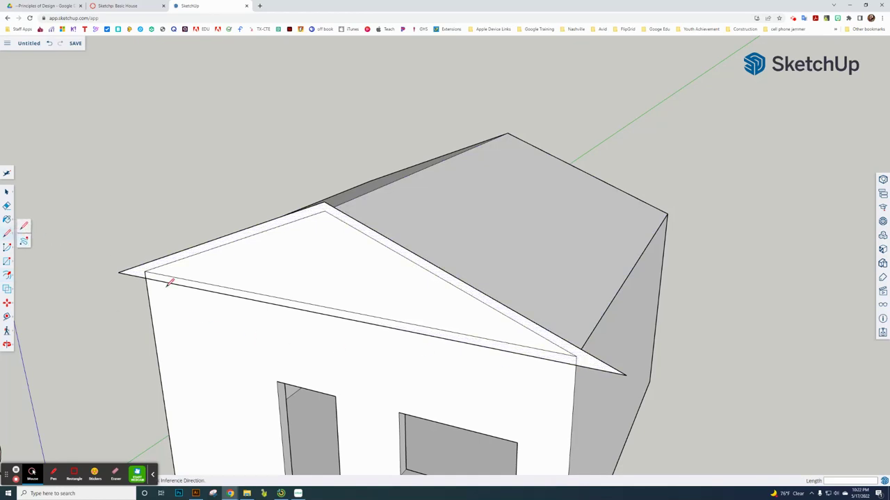
scroll(591, 368, up, 5)
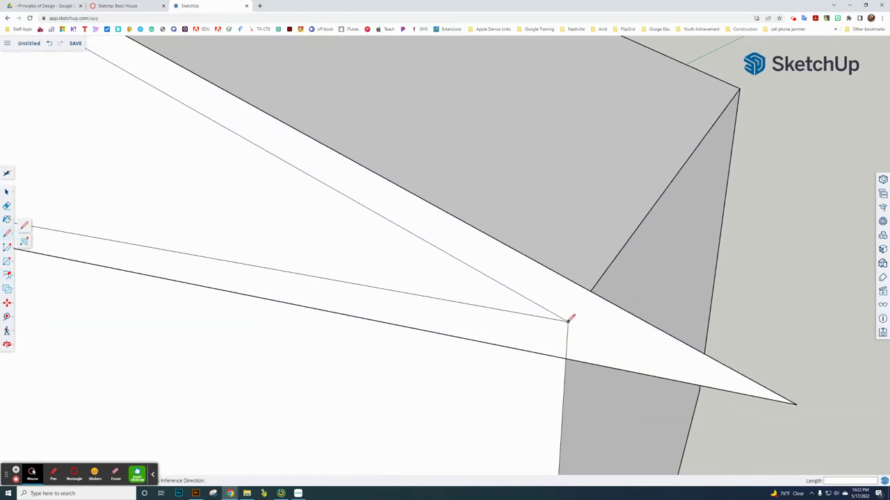
click(568, 322)
click(566, 358)
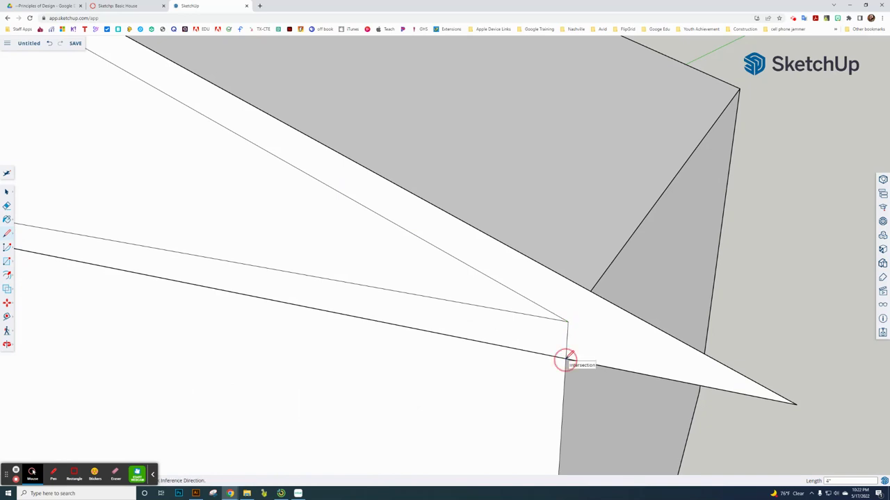
scroll(569, 355, down, 5)
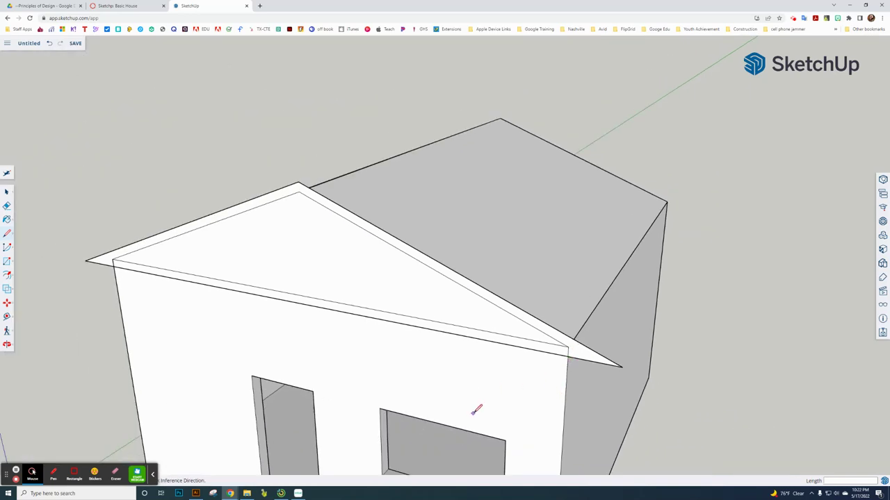
scroll(96, 237, up, 2)
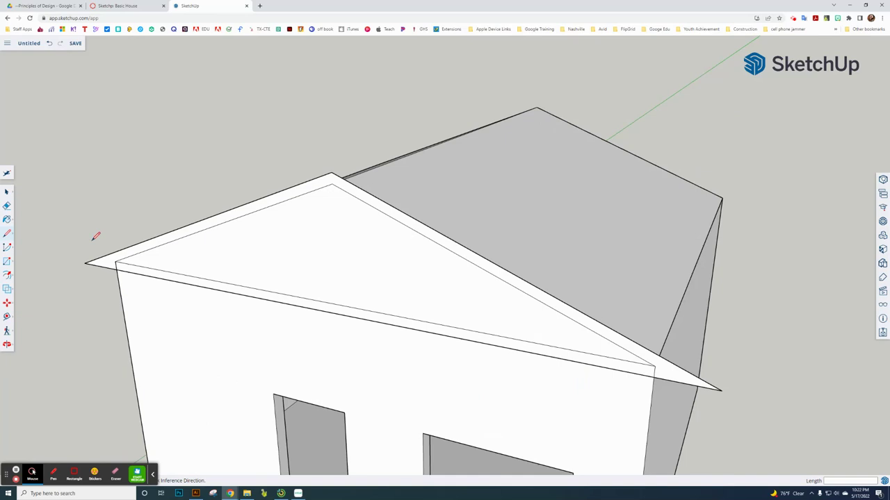
scroll(96, 237, up, 4)
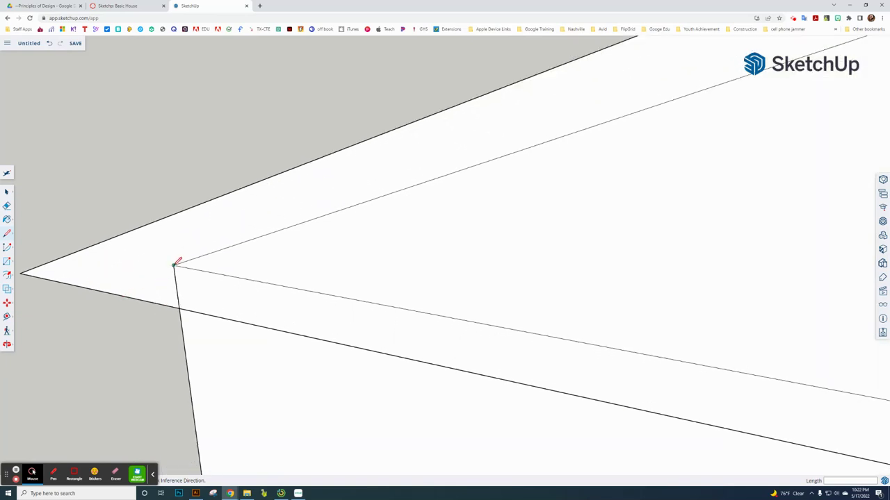
click(174, 265)
click(179, 308)
scroll(230, 353, down, 3)
- Erase the stray bottom edge at the roof corner inside the offset outline
click(6, 207)
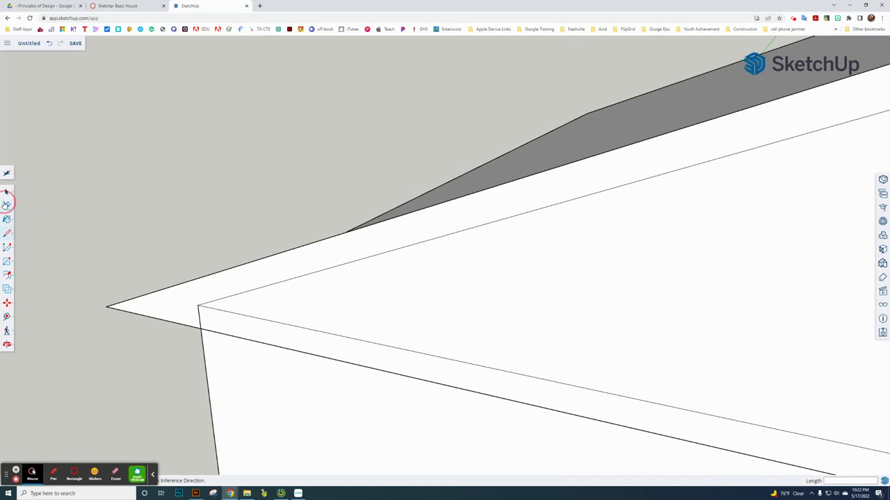
drag(483, 408, 477, 385)
scroll(413, 378, down, 2)
scroll(413, 377, down, 3)
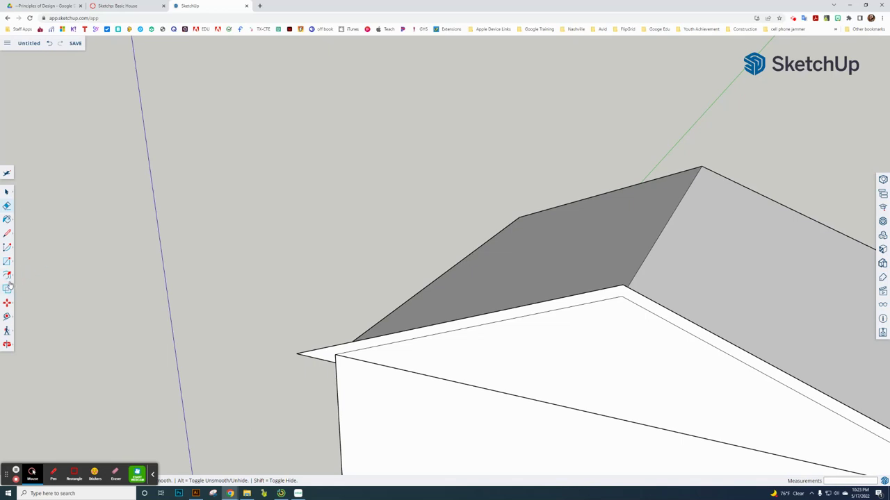
- Extrude the front eave face outward with Push/Pull
click(26, 264)
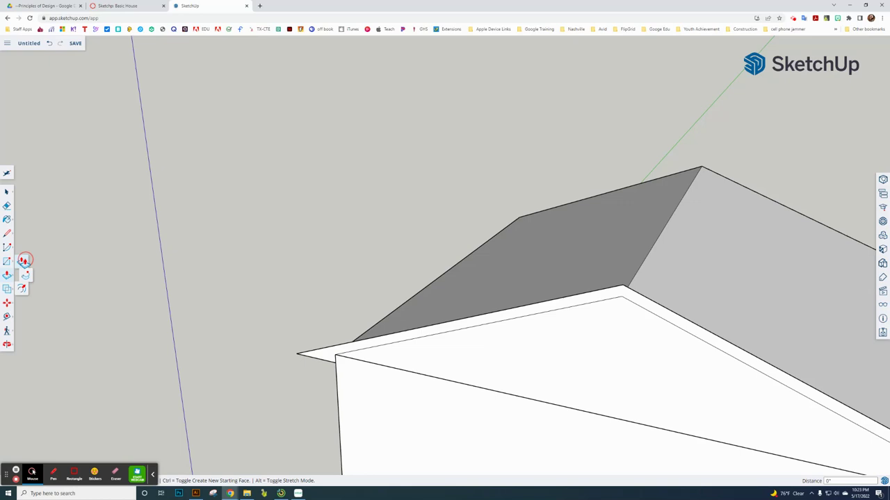
scroll(340, 288, down, 3)
middle_drag(354, 288, 530, 342)
scroll(622, 369, up, 5)
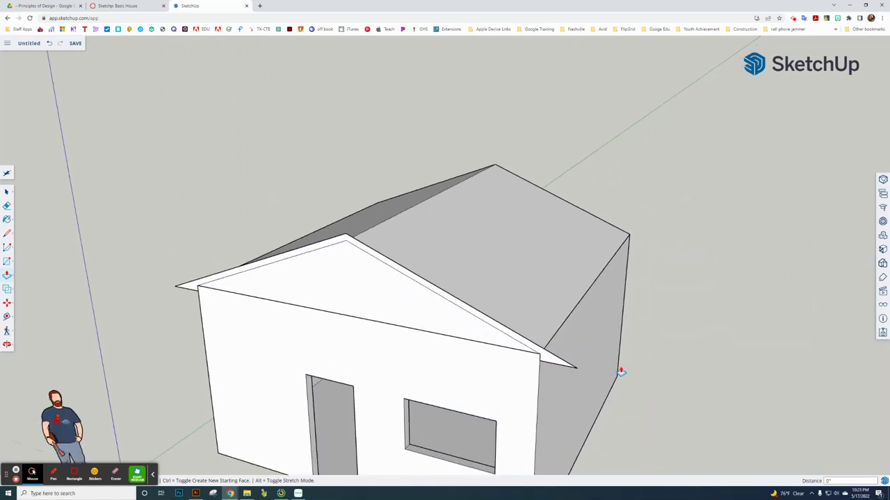
scroll(549, 370, up, 1)
click(533, 358)
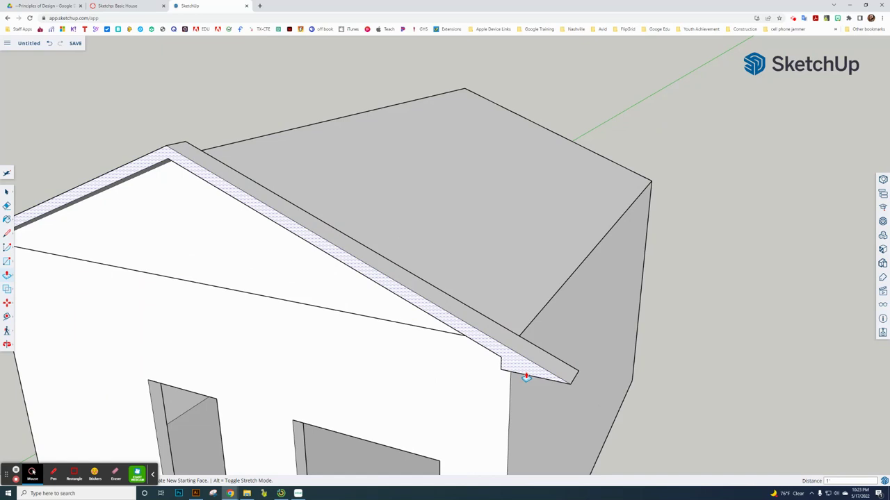
click(526, 376)
- Extend the roof eave about 20' along the slope to the far gable
scroll(511, 372, down, 3)
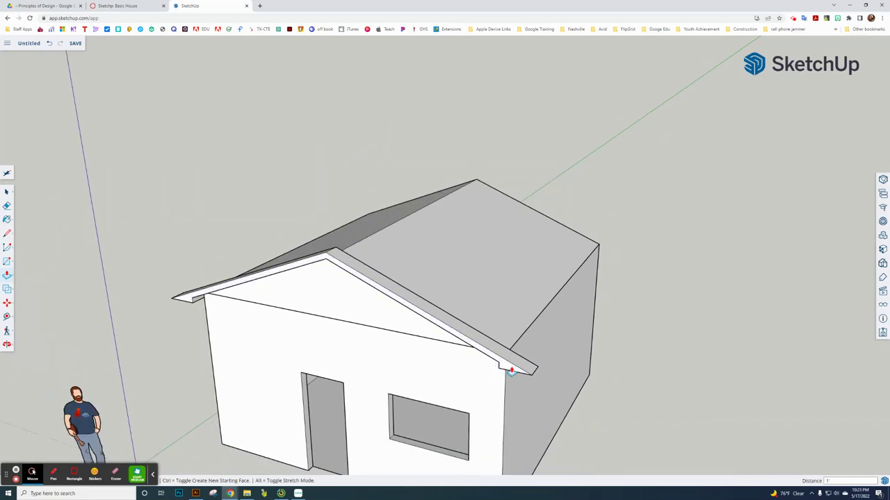
middle_drag(510, 372, 143, 334)
middle_drag(354, 369, 114, 339)
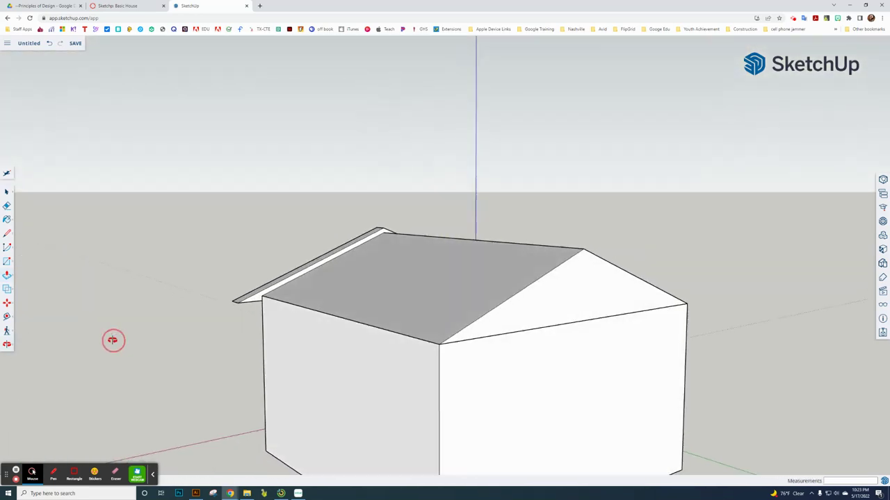
scroll(247, 304, up, 5)
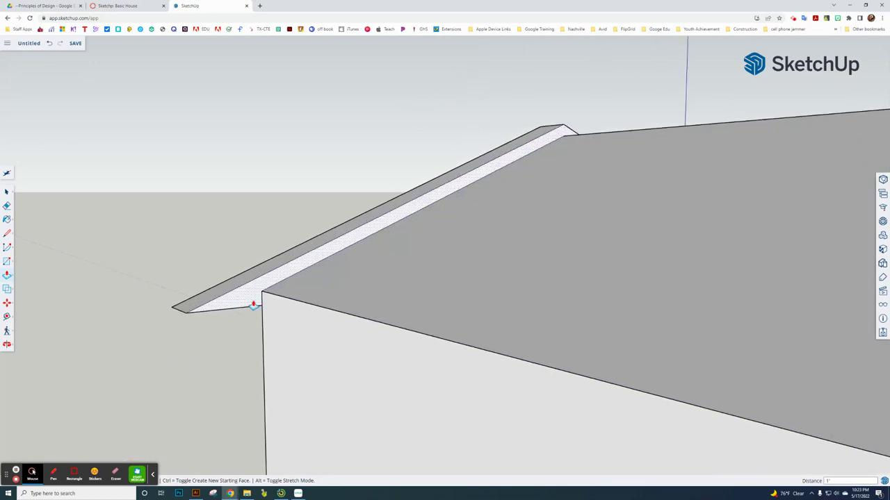
scroll(254, 304, down, 3)
mouse_move(251, 303)
mouse_down()
mouse_move(520, 368)
mouse_move(591, 413)
mouse_move(665, 417)
mouse_move(664, 446)
mouse_up()
scroll(486, 312, down, 4)
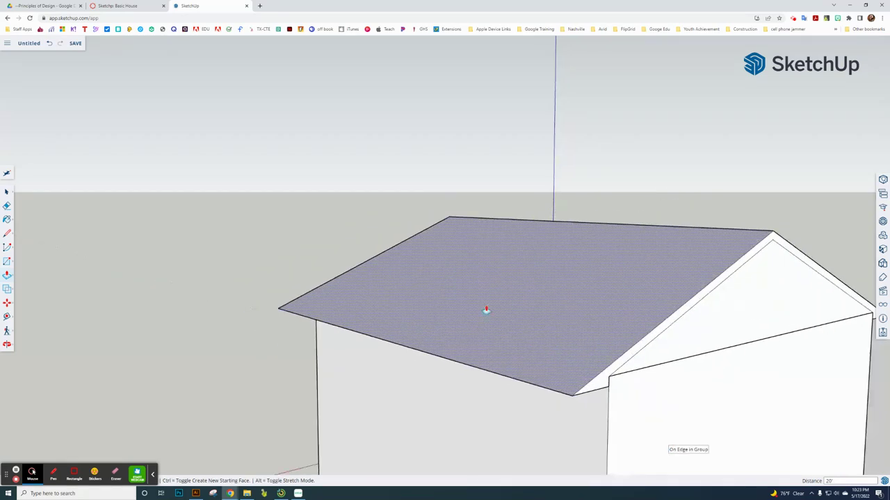
scroll(609, 388, up, 2)
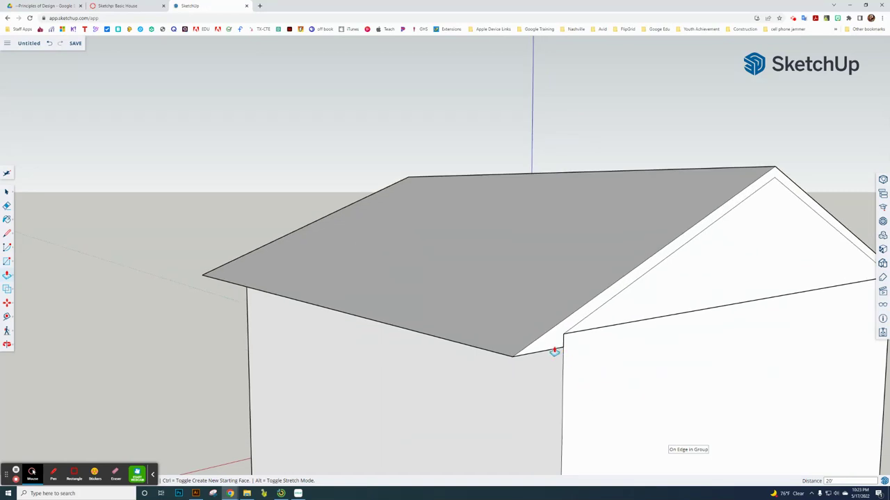
- Push the thin roof edge face out to form a 1' overhang past the gable
click(553, 347)
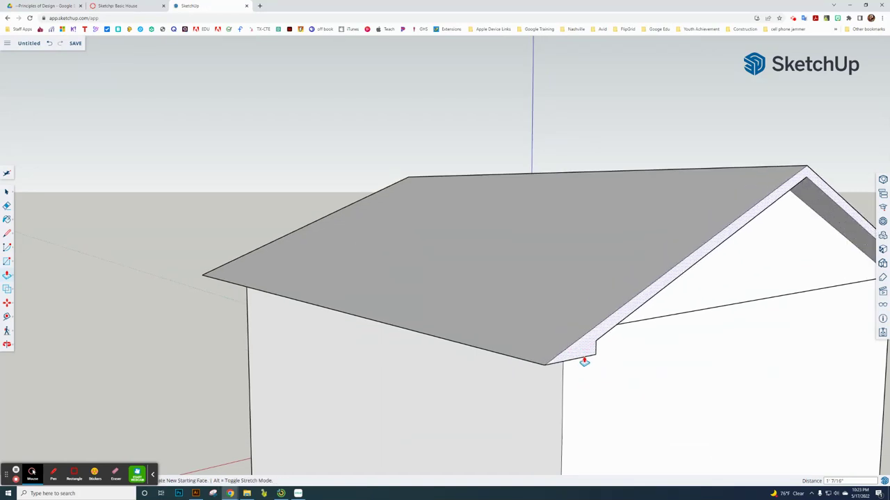
click(584, 361)
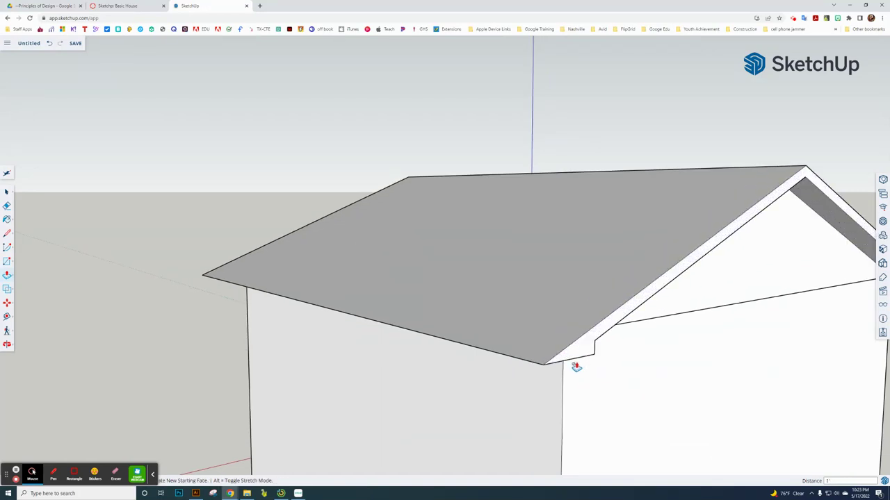
scroll(459, 304, down, 3)
middle_drag(326, 263, 744, 267)
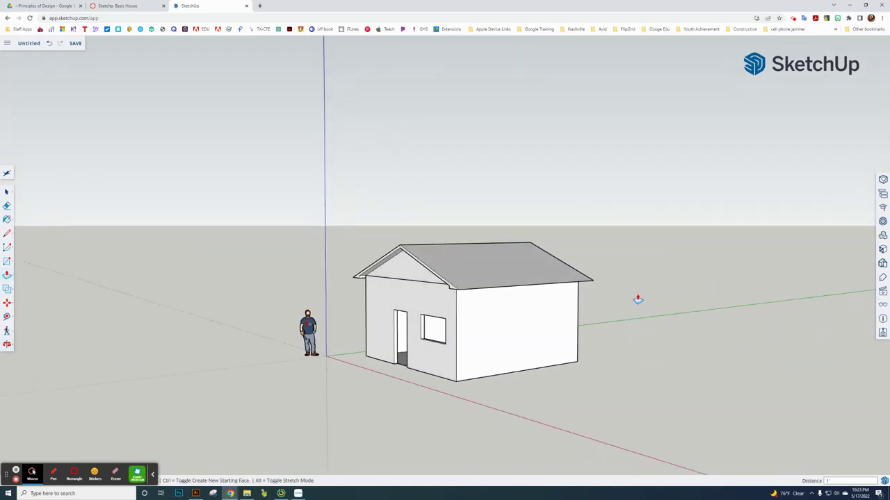
scroll(451, 293, up, 3)
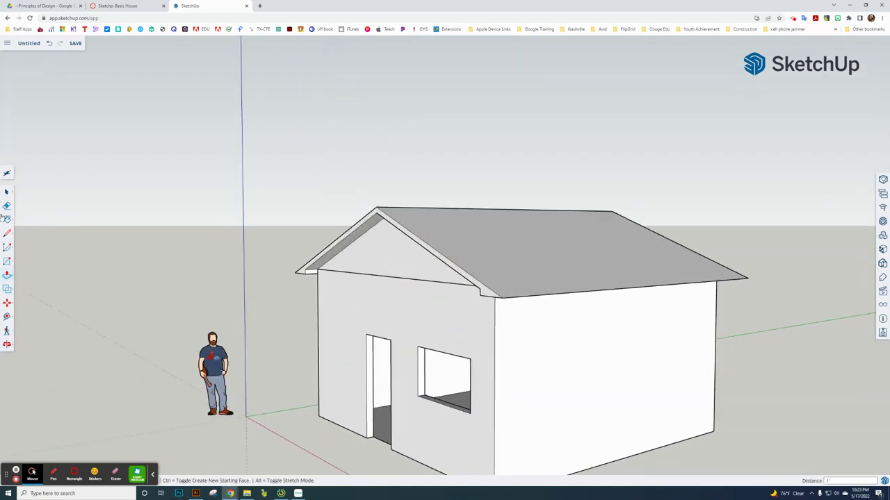
- Select the house group, explode it into loose walls and roof, and clear the selection
click(7, 193)
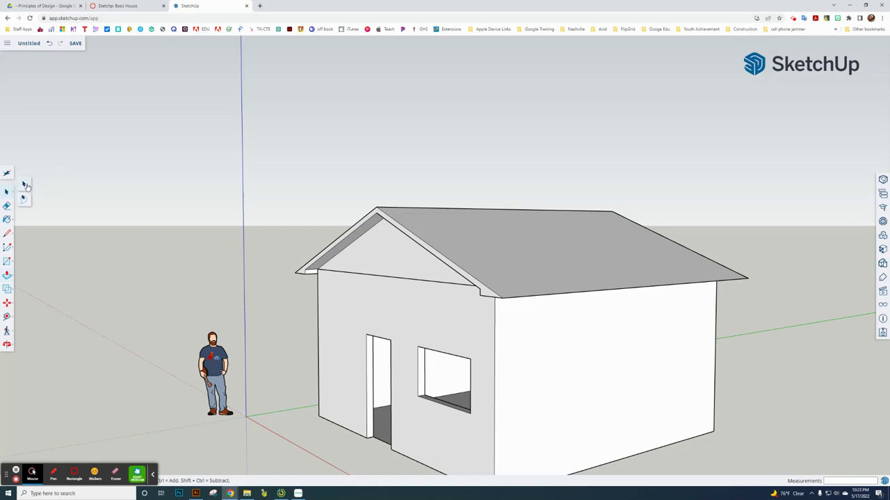
click(437, 316)
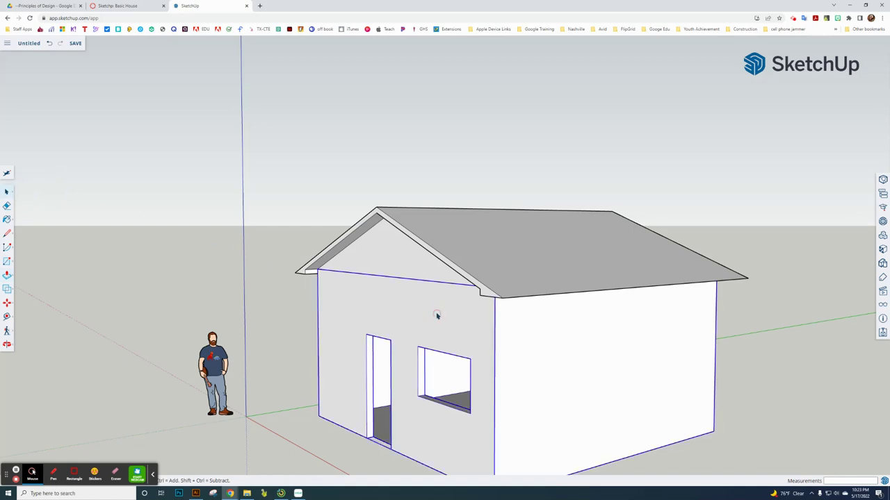
right_click(476, 340)
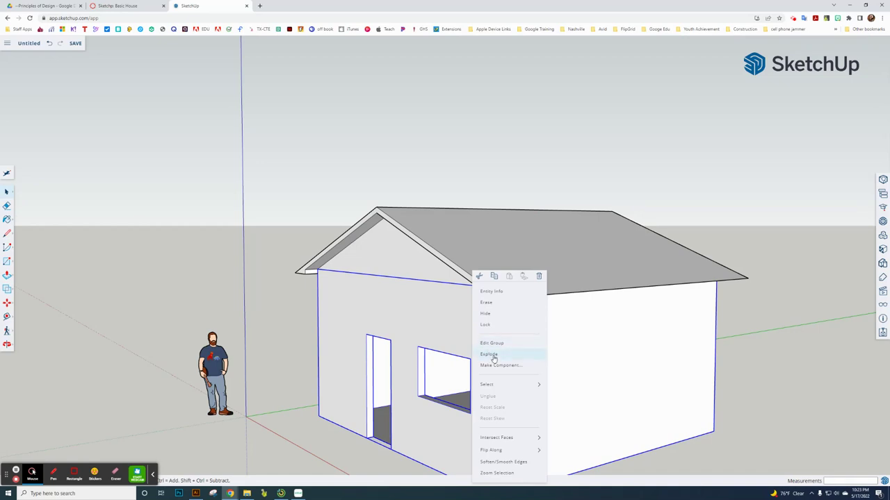
click(490, 355)
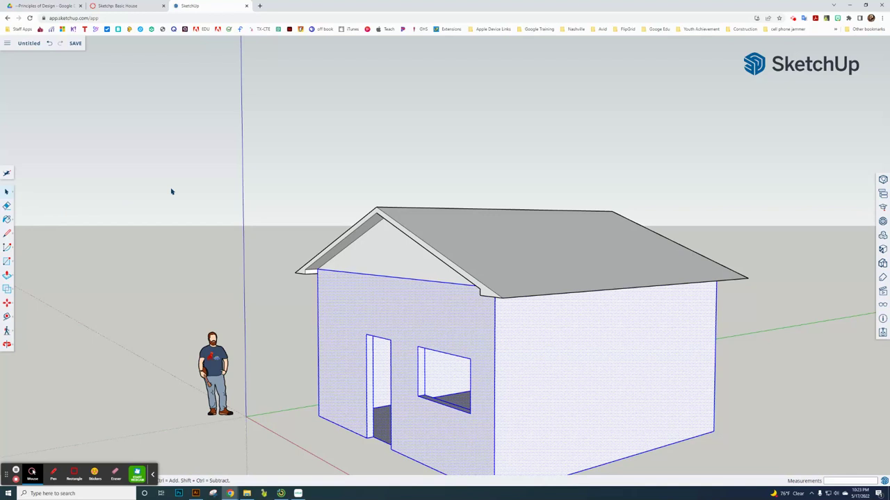
click(200, 247)
scroll(217, 255, down, 2)
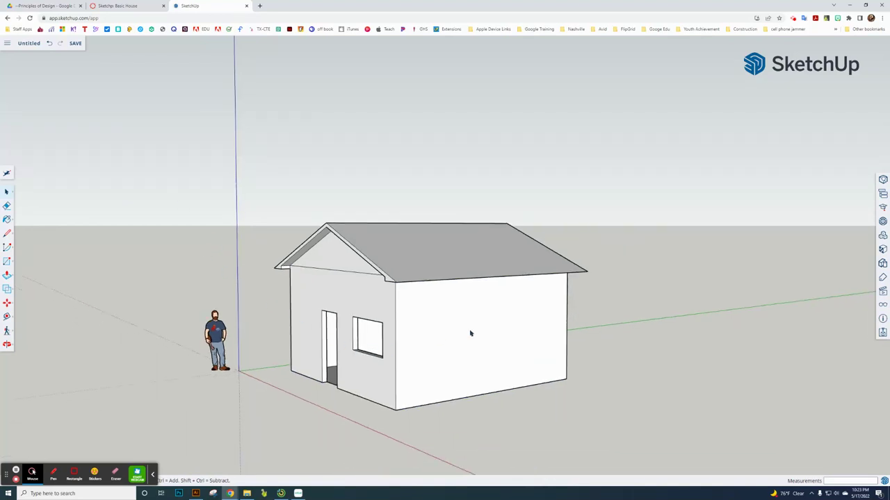
middle_drag(397, 328, 417, 325)
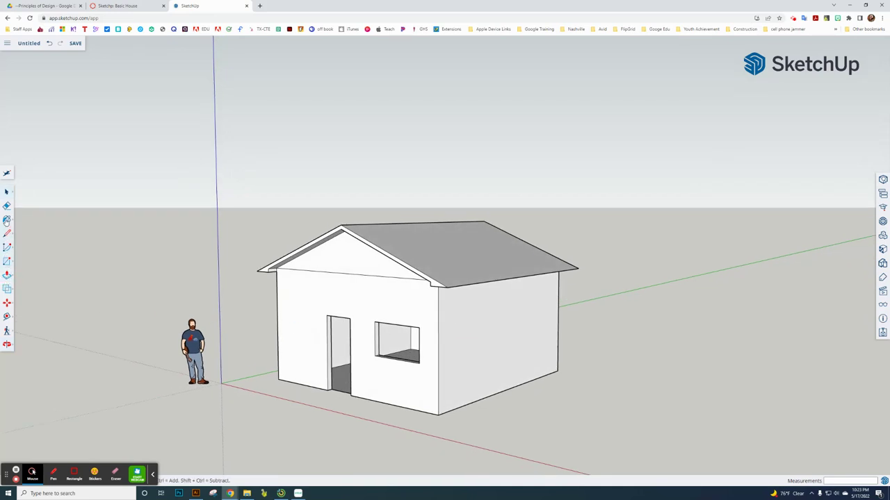
- Show the Materials browser categories (Brick, Cladding and Siding, Roofing, Wood), then pick the Line tool
click(7, 220)
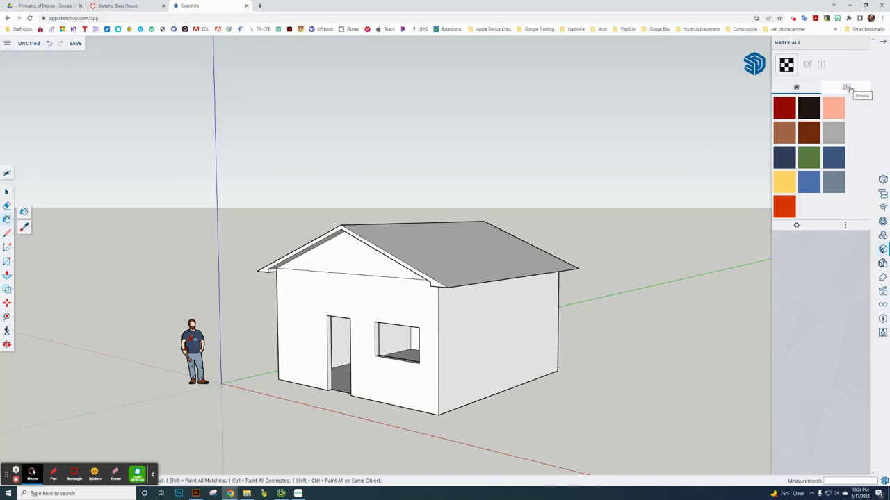
click(846, 88)
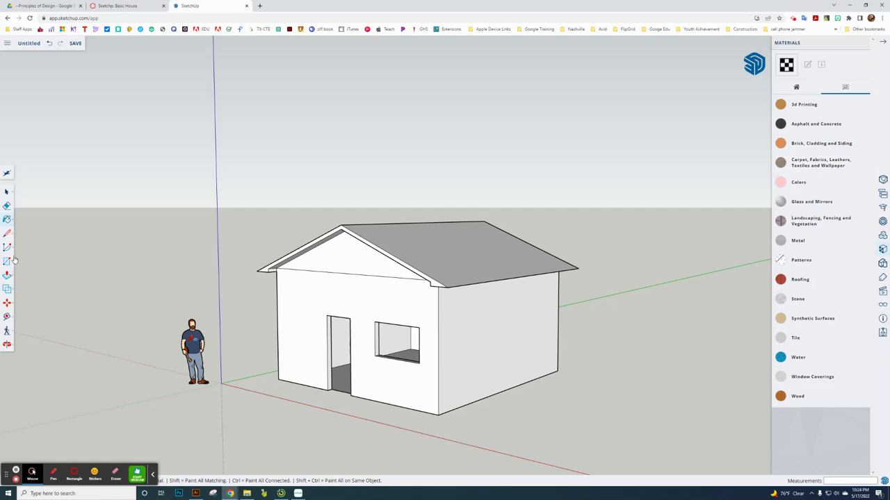
click(7, 236)
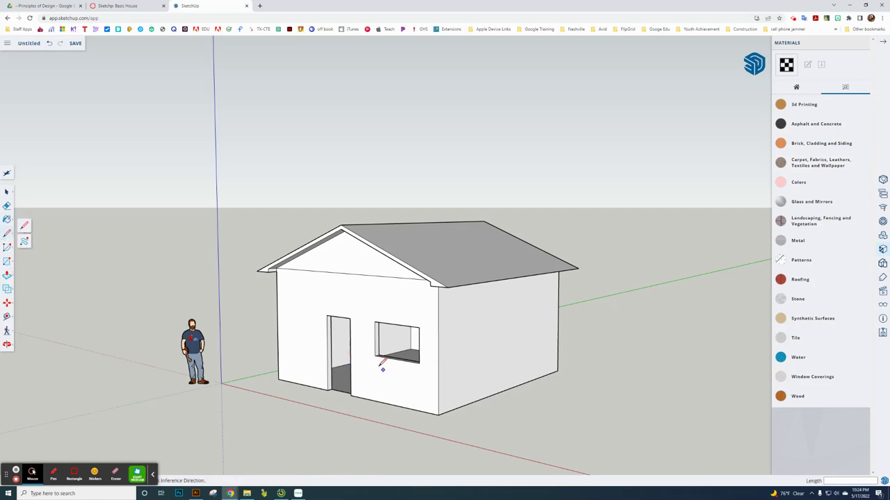
- Draw sill-height lines across the front wall from the window to the door and to the corner
scroll(381, 365, up, 3)
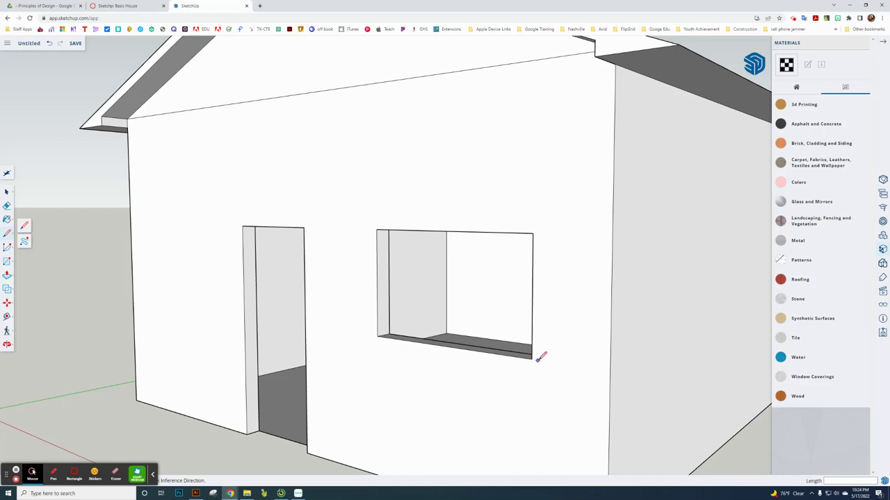
click(376, 337)
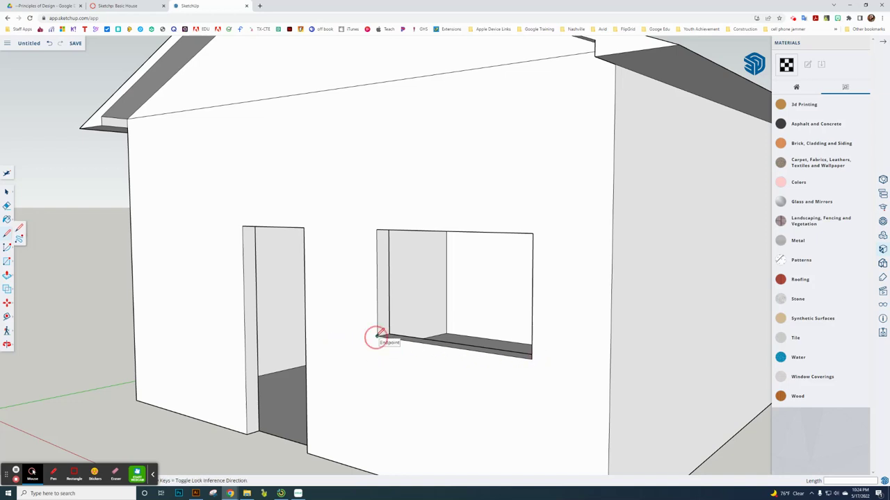
click(306, 325)
middle_drag(357, 348, 433, 346)
scroll(496, 357, down, 5)
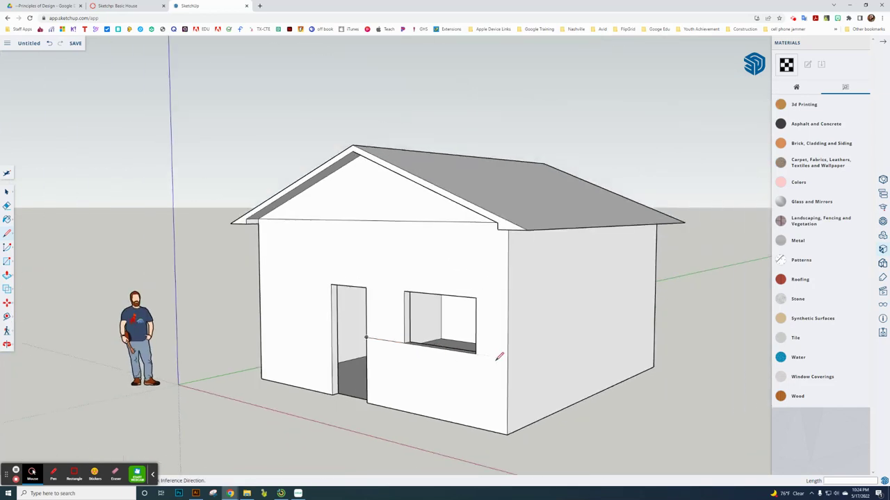
scroll(487, 359, up, 5)
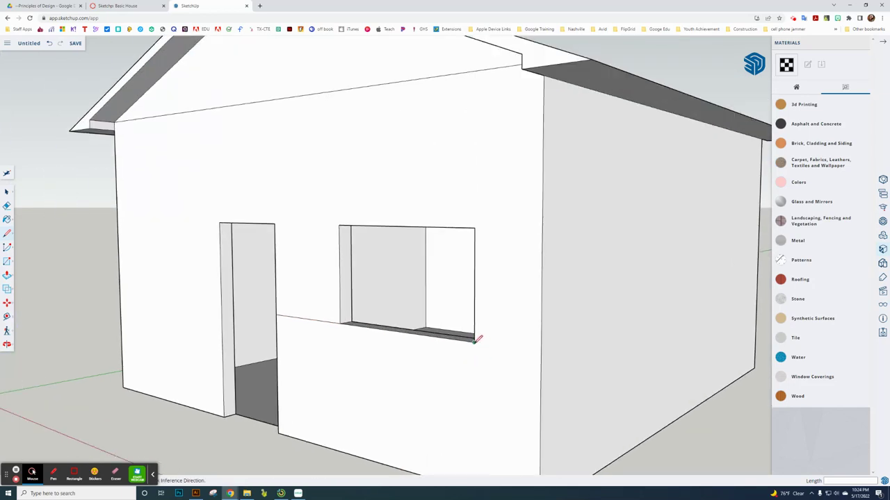
click(474, 341)
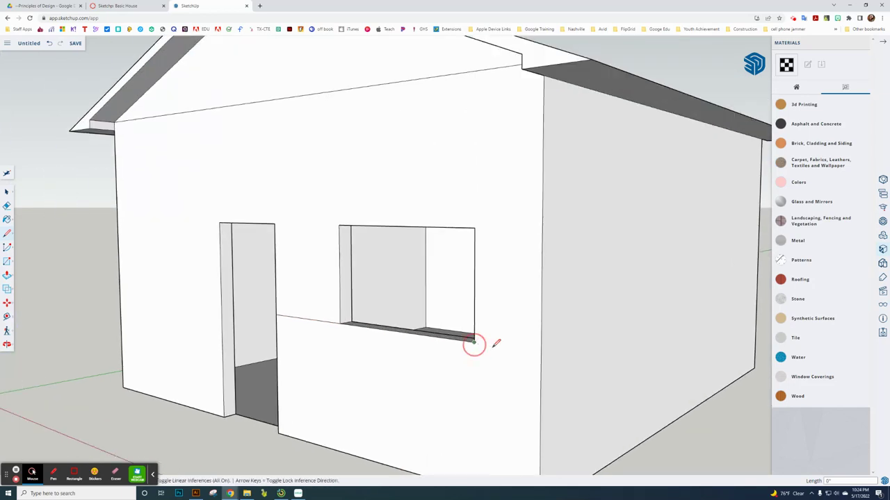
click(542, 352)
scroll(514, 346, down, 6)
- Continue the sill-height line across the gable side wall and the right wall
mouse_move(570, 338)
middle_down()
mouse_move(366, 349)
mouse_move(397, 354)
middle_up()
scroll(395, 349, up, 4)
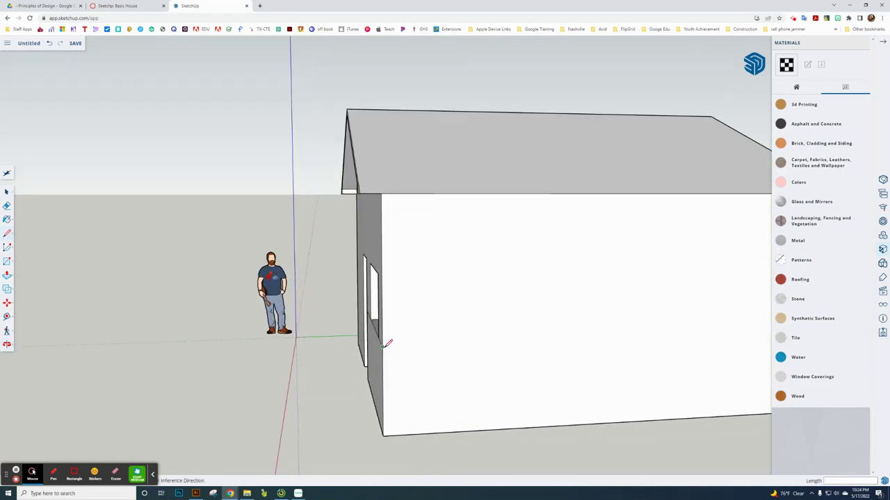
click(382, 345)
scroll(411, 341, down, 4)
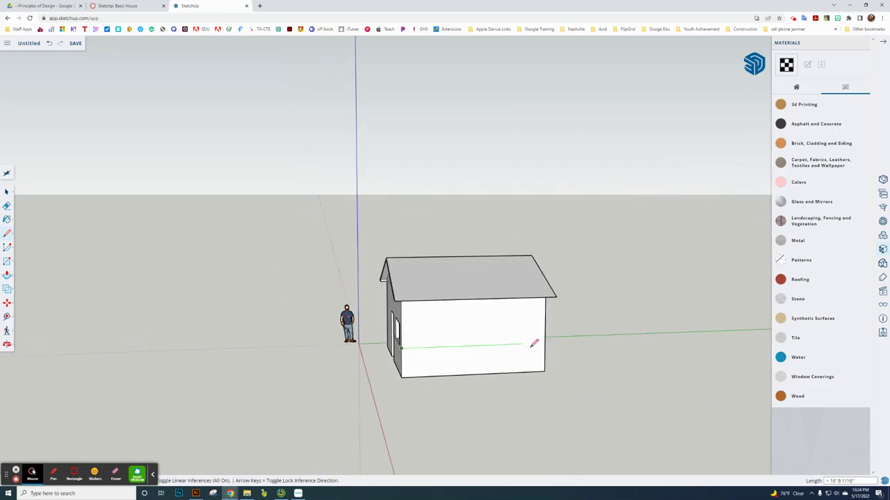
scroll(536, 341, up, 3)
click(556, 341)
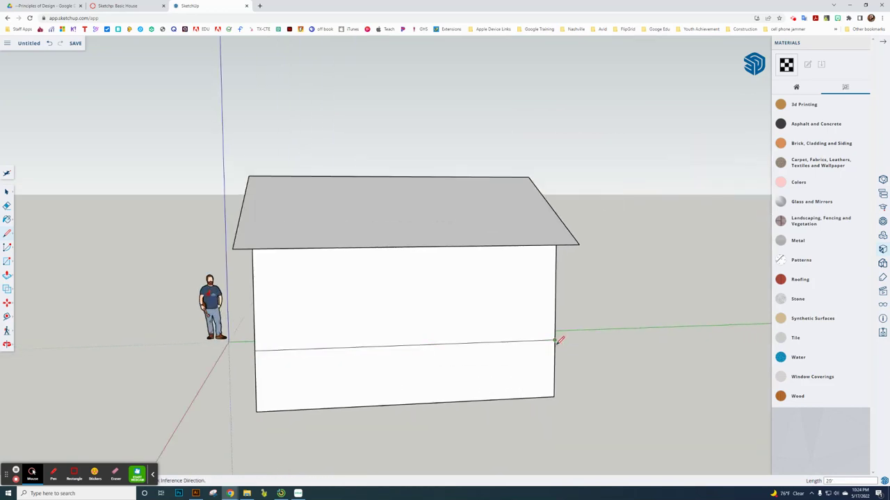
middle_drag(564, 361, 391, 335)
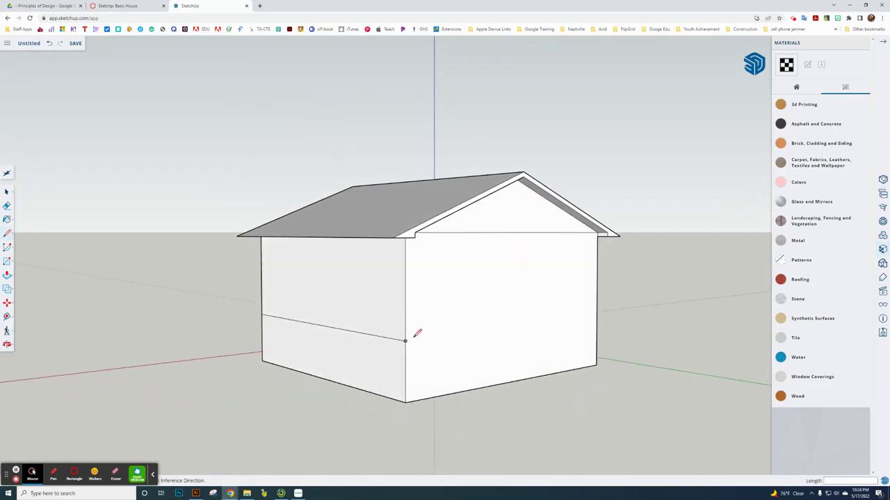
click(406, 340)
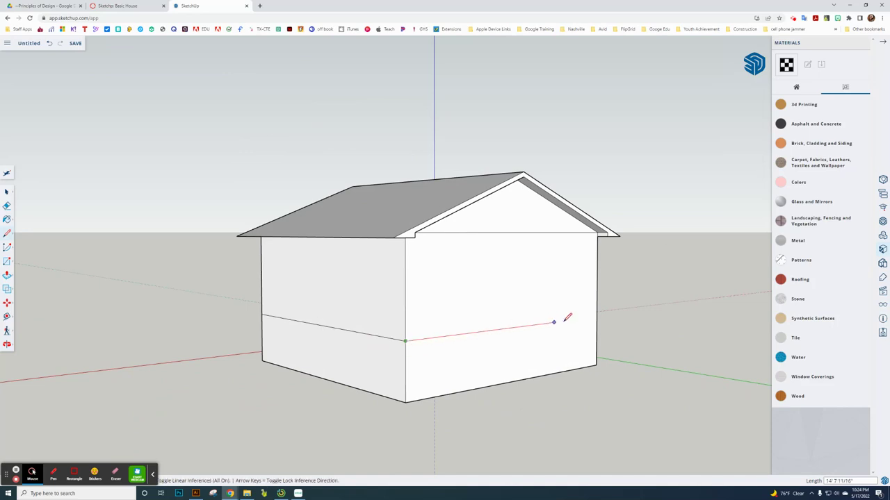
click(590, 317)
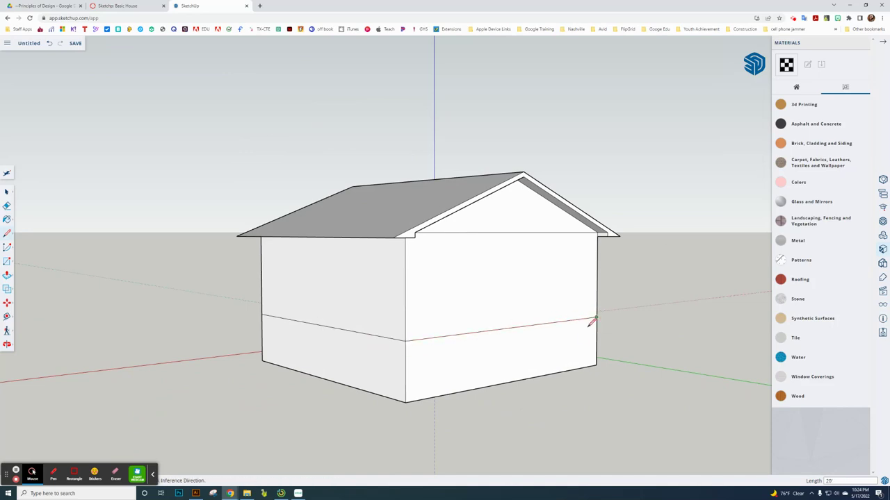
- Complete the wrap-around line along the last wall up to the door edge
middle_drag(600, 352, 292, 360)
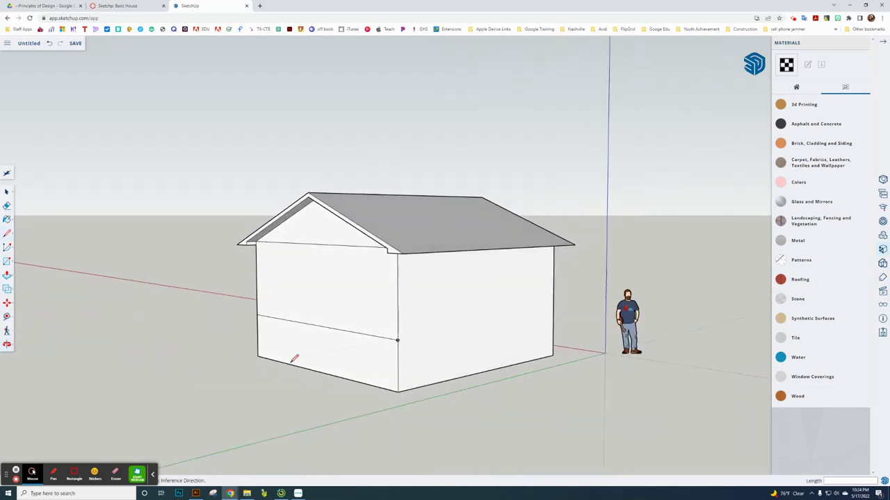
scroll(407, 344, up, 2)
click(395, 335)
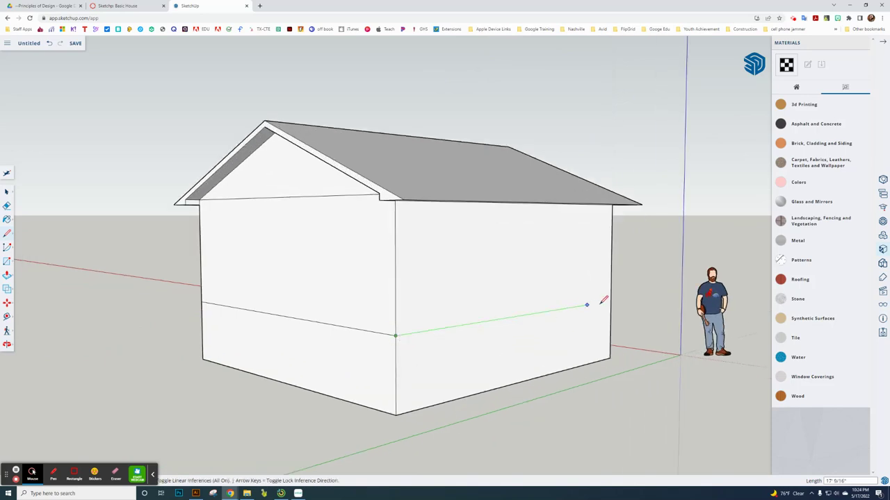
mouse_move(612, 300)
middle_down()
mouse_move(591, 349)
mouse_move(188, 360)
mouse_move(80, 340)
middle_up()
scroll(341, 328, up, 3)
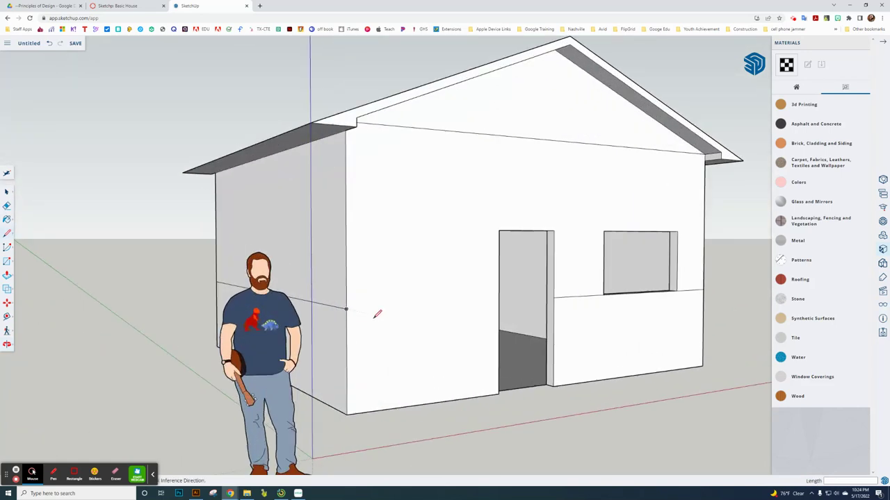
click(338, 304)
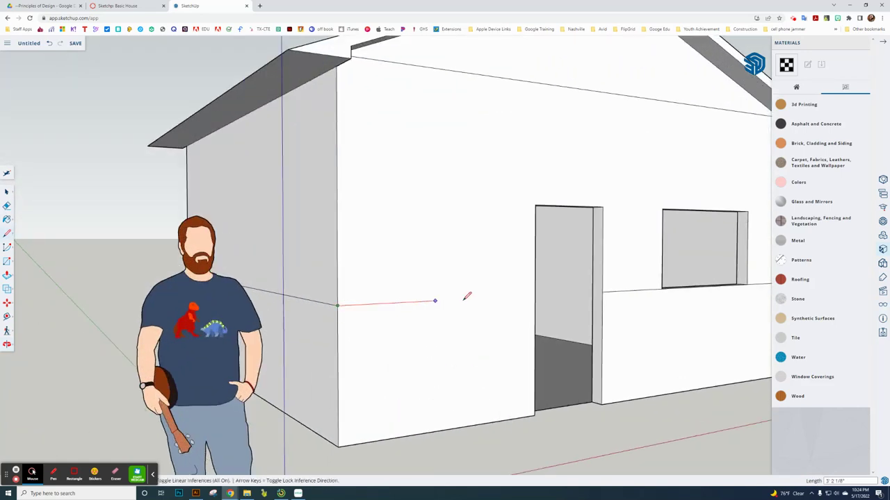
click(535, 295)
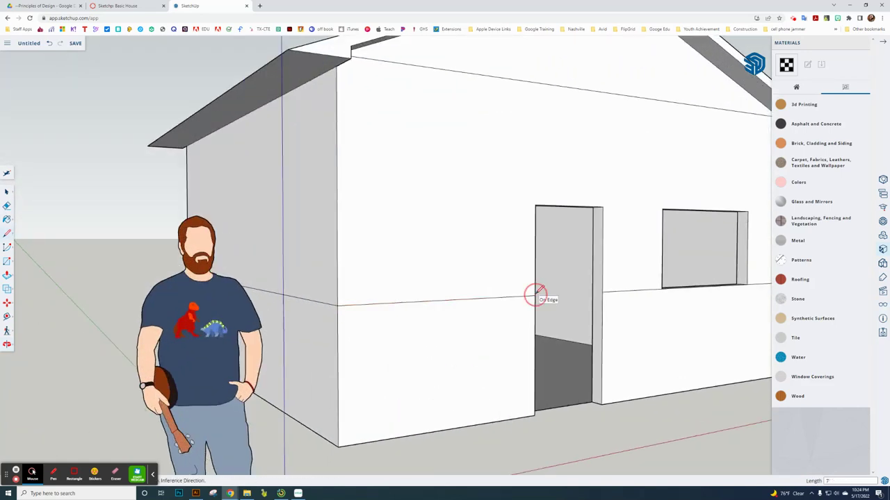
scroll(453, 292, down, 5)
scroll(548, 320, down, 4)
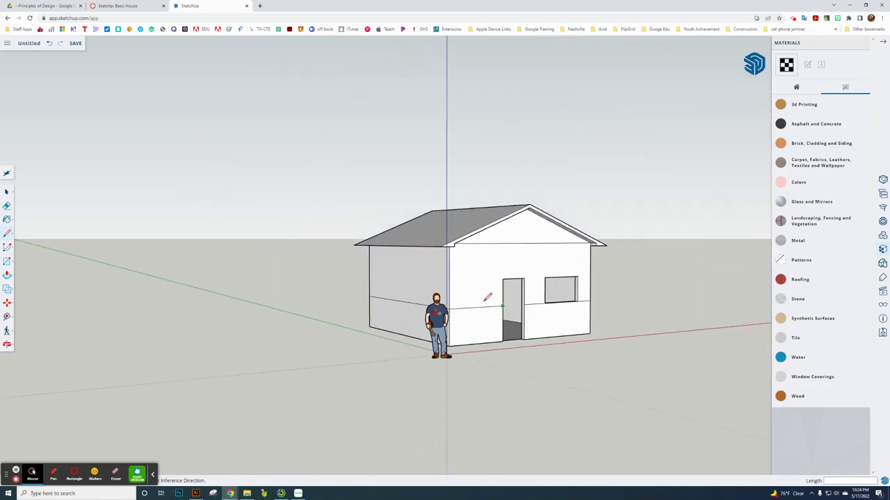
scroll(411, 299, up, 3)
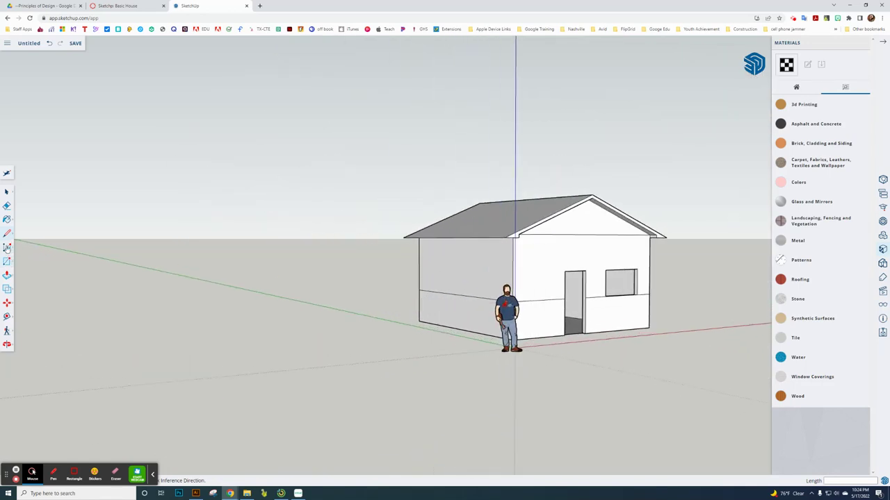
- Switch to the Paint Bucket and choose Brick Antique 01 from Brick, Cladding and Siding
click(7, 219)
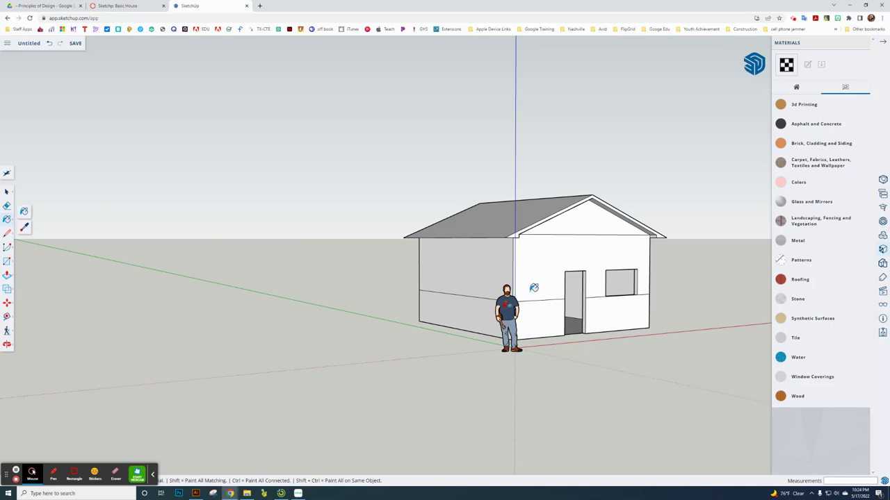
drag(453, 285, 224, 303)
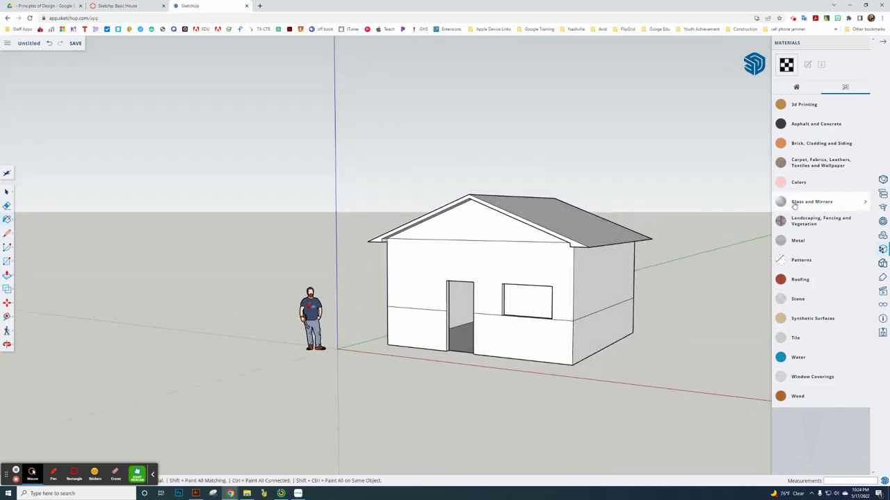
click(809, 144)
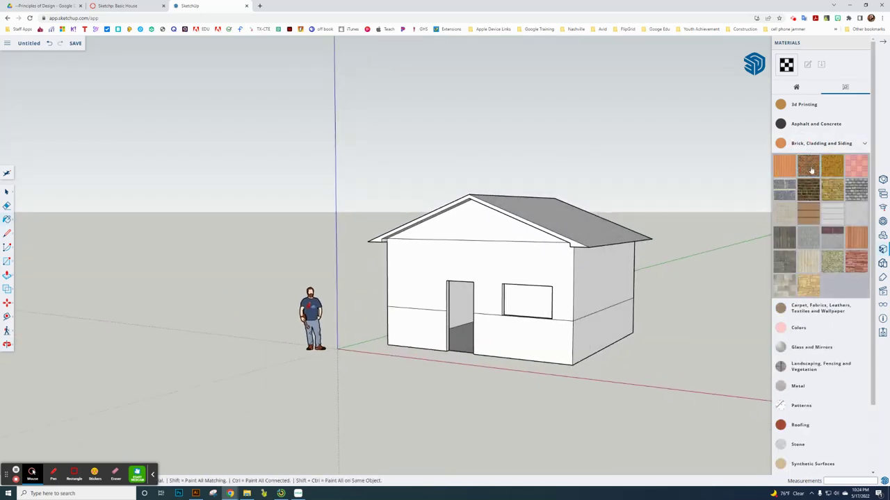
click(810, 169)
scroll(556, 338, up, 4)
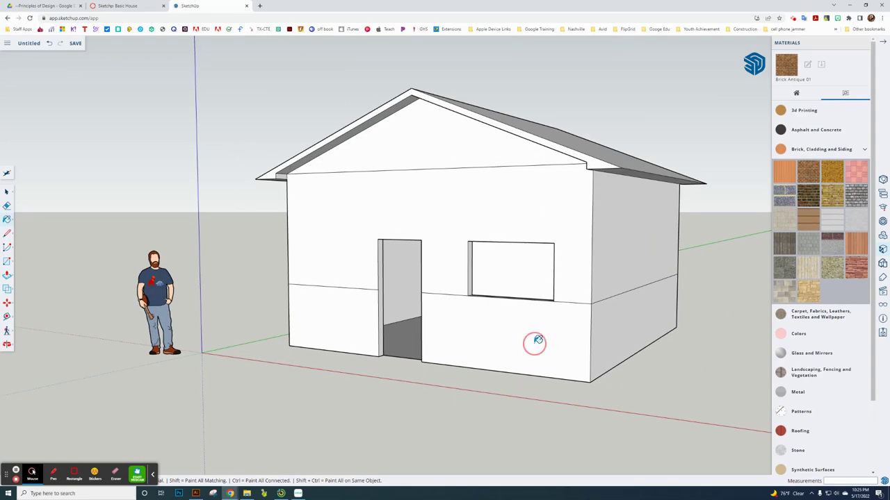
- Paint the lower front, side and rear wall sections with Brick Antique 01
click(537, 340)
click(632, 324)
click(337, 326)
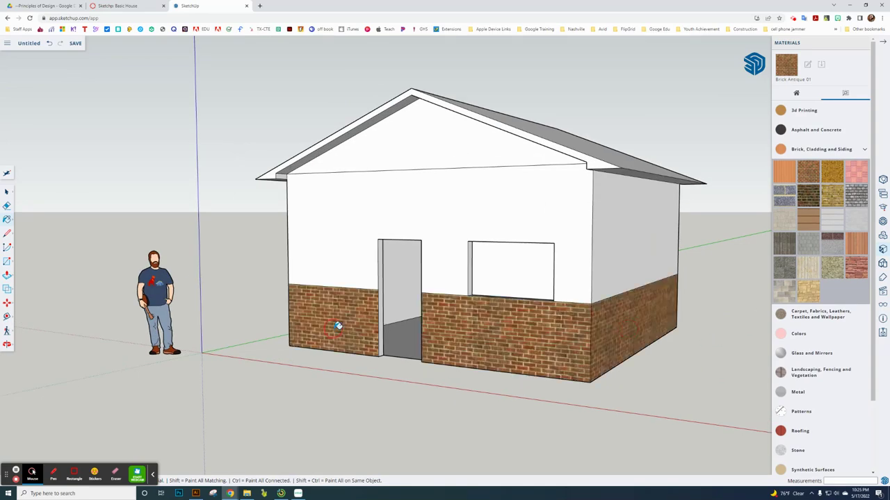
middle_drag(337, 325, 369, 327)
middle_drag(590, 331, 184, 286)
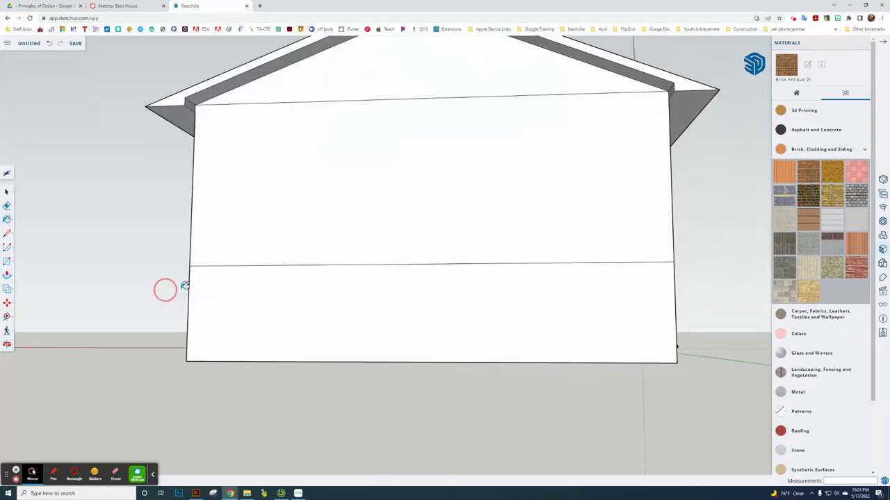
click(396, 320)
scroll(439, 312, down, 4)
middle_drag(563, 332, 354, 341)
click(478, 321)
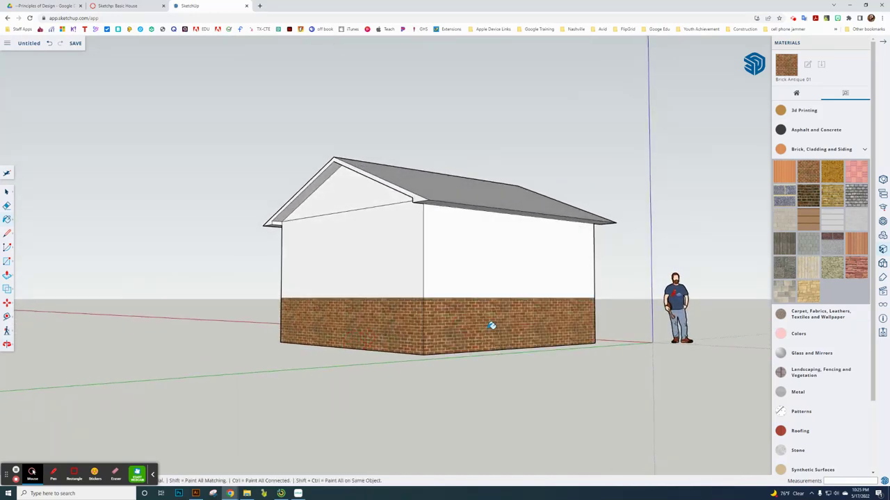
scroll(492, 325, down, 1)
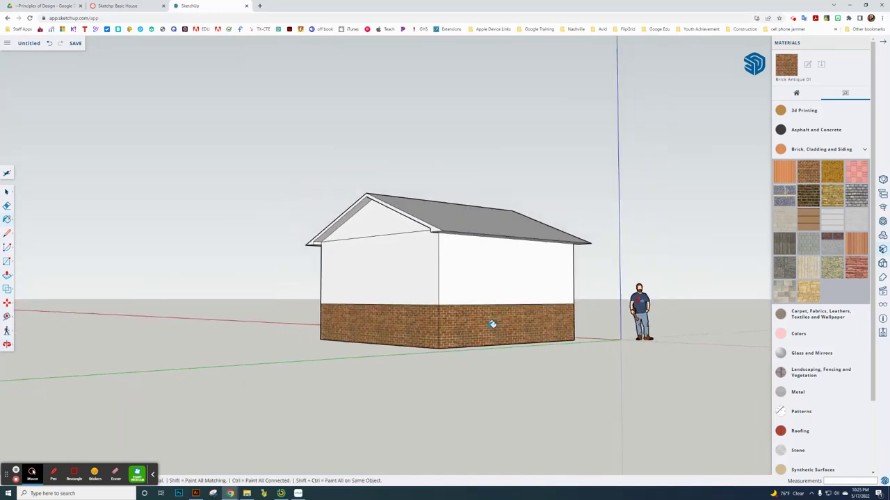
- Paint the front, back and end upper walls plus both gable triangles with Cladding Siding White
click(832, 222)
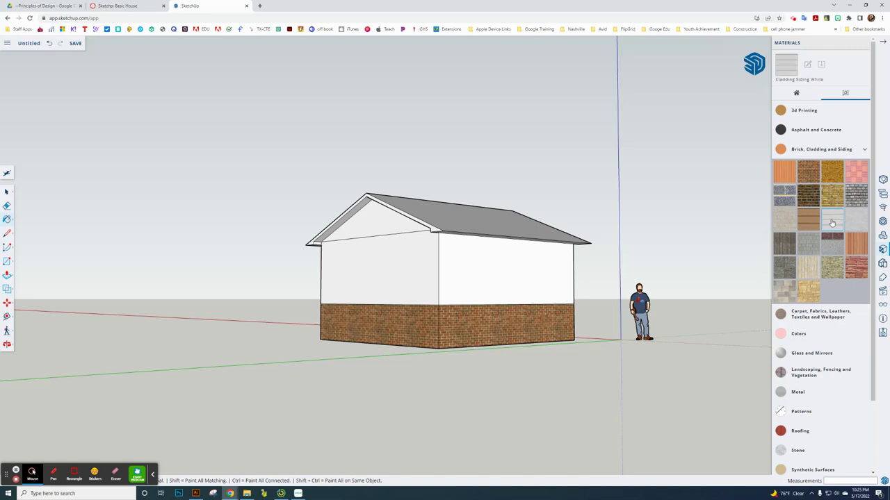
click(483, 274)
click(399, 278)
click(373, 223)
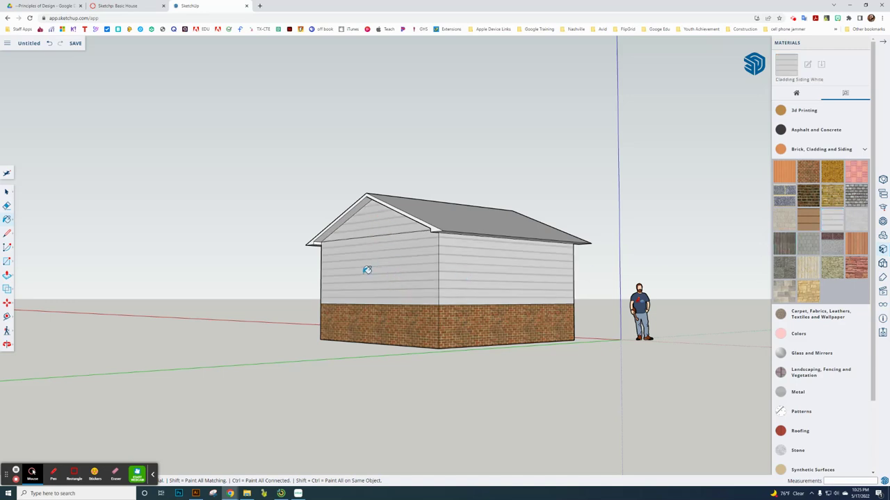
mouse_move(367, 270)
middle_down()
mouse_move(377, 292)
mouse_move(760, 271)
mouse_move(415, 284)
mouse_move(403, 304)
mouse_move(778, 312)
middle_up()
click(415, 272)
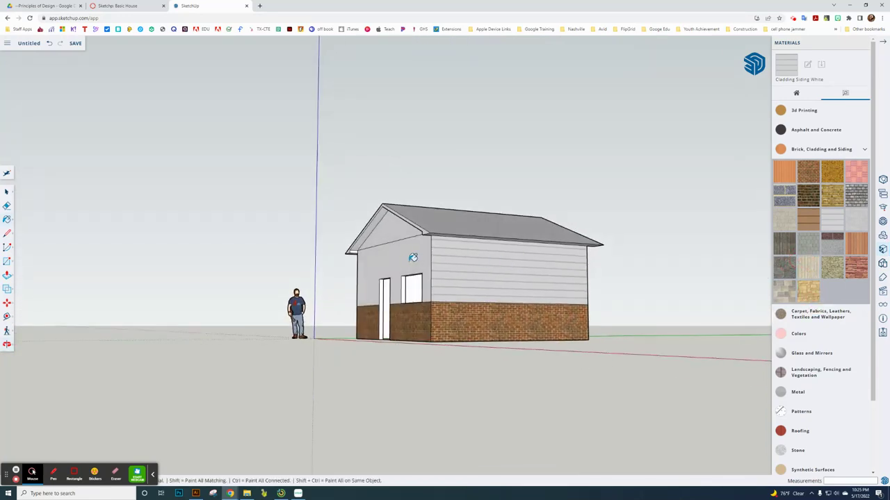
click(413, 257)
click(395, 232)
mouse_move(397, 250)
middle_down()
mouse_move(419, 280)
mouse_move(739, 269)
mouse_move(425, 276)
mouse_move(407, 341)
mouse_move(391, 357)
mouse_move(317, 347)
mouse_move(274, 366)
mouse_move(292, 365)
middle_up()
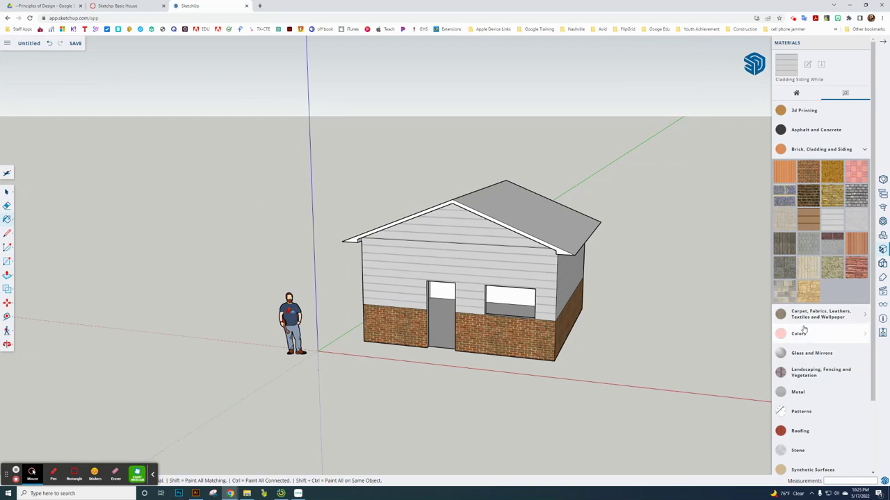
- Choose the dark shingle material from the Roofing category
click(804, 432)
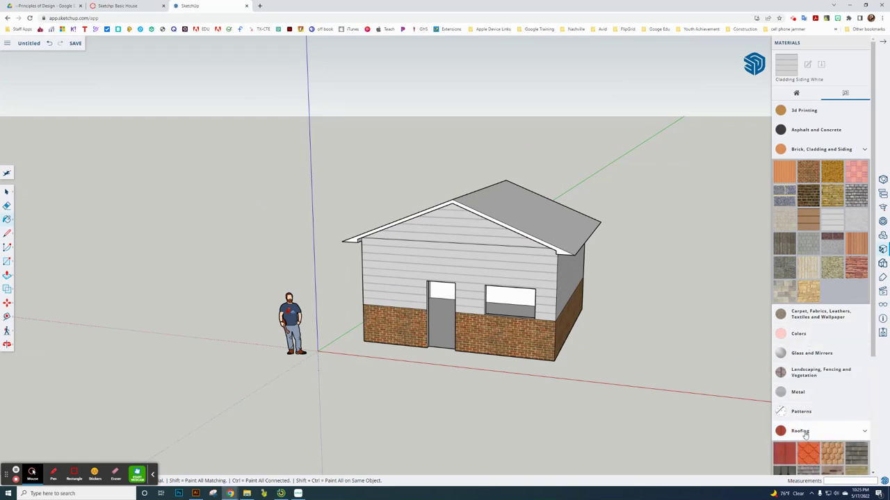
scroll(818, 375, down, 3)
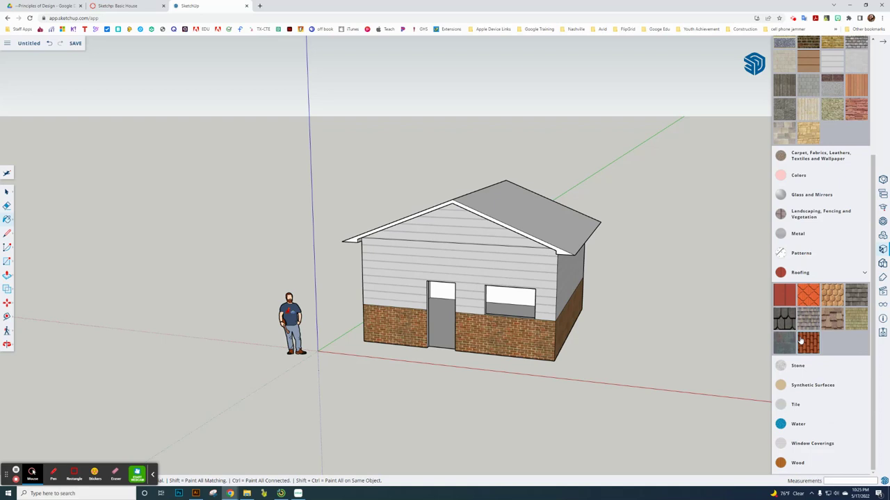
click(803, 341)
scroll(843, 328, up, 2)
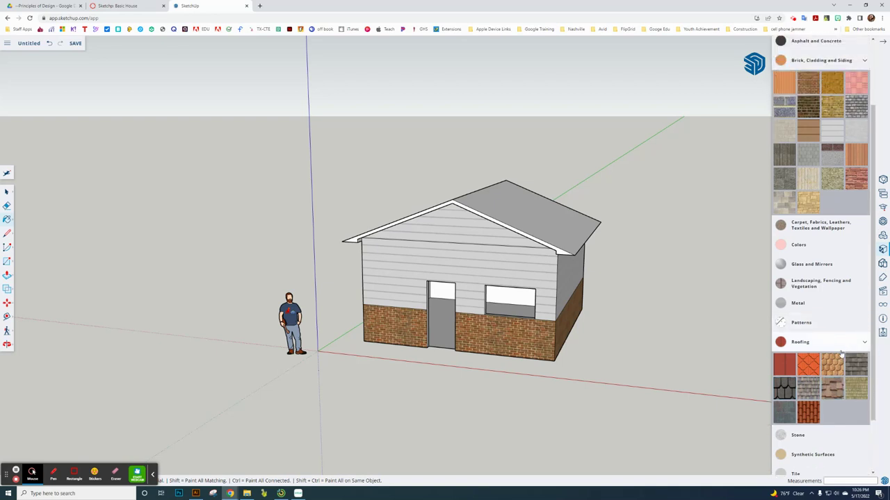
scroll(789, 333, down, 2)
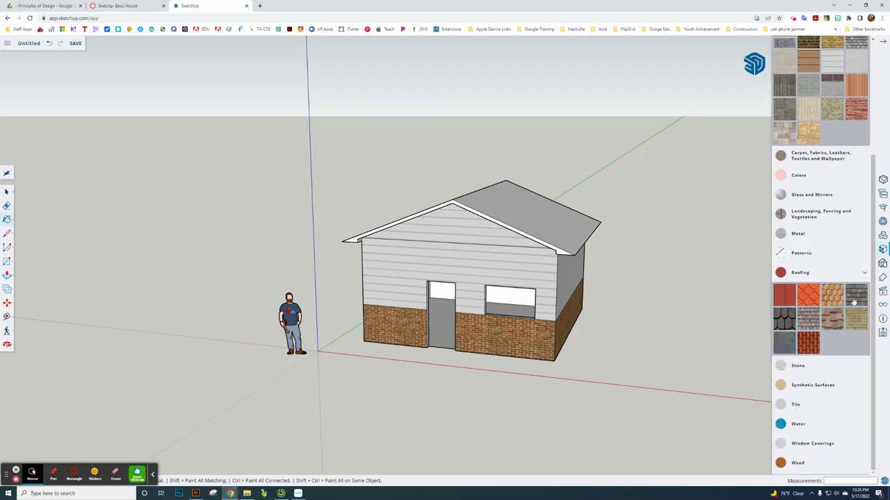
click(854, 301)
scroll(561, 217, up, 3)
- Paint the front and back roof slopes with the dark shingles
click(506, 225)
mouse_move(401, 243)
middle_down()
mouse_move(508, 286)
mouse_move(453, 248)
middle_up()
click(357, 224)
scroll(368, 241, down, 3)
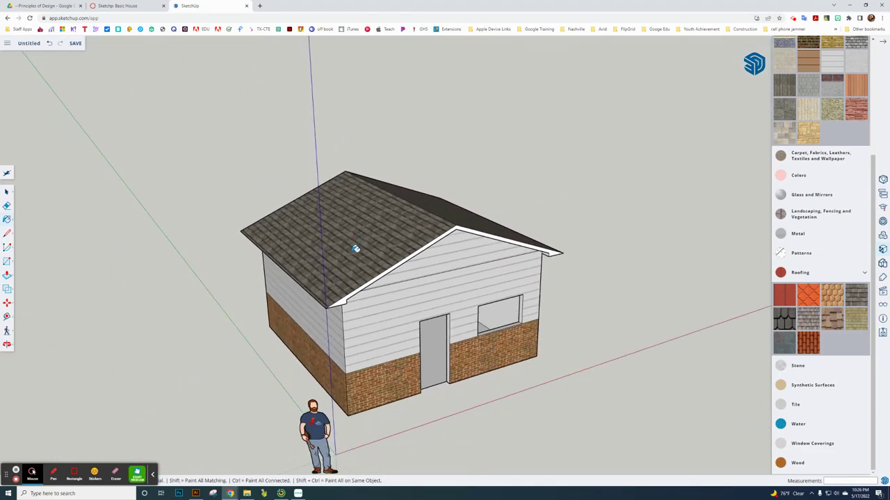
scroll(344, 310, up, 3)
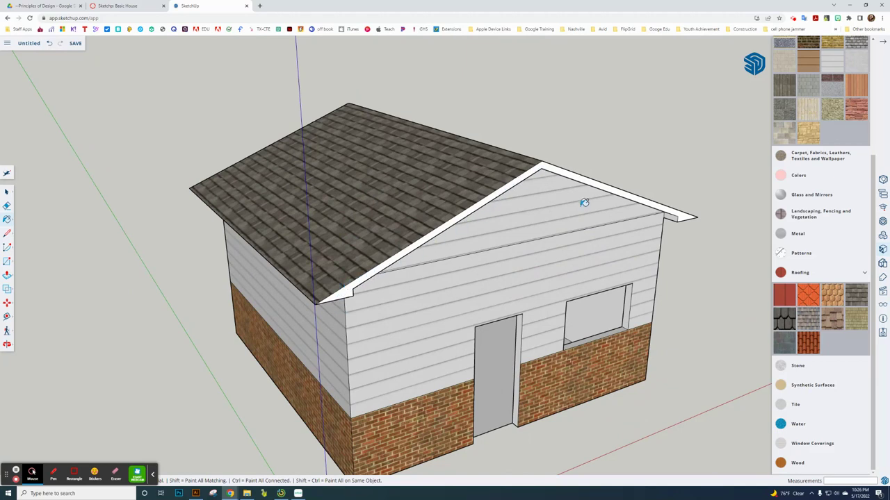
scroll(731, 311, up, 1)
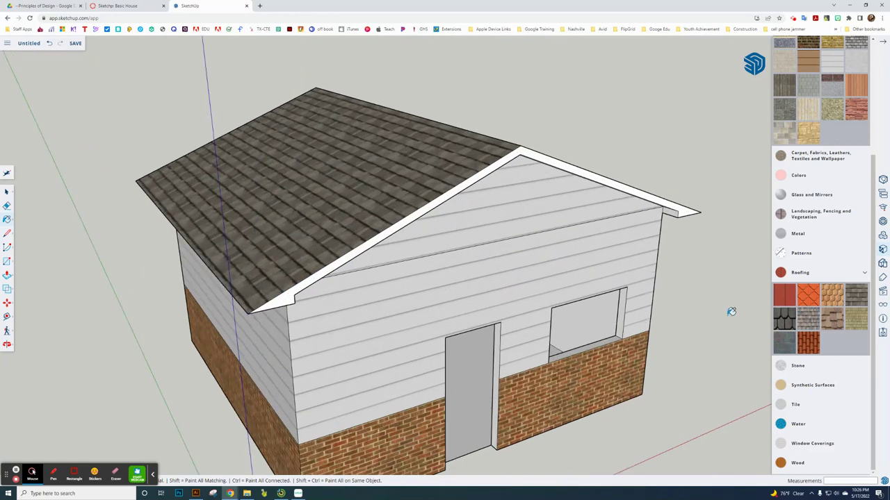
- Use a material from the Wood category on the front gable fascia
click(804, 464)
scroll(817, 435, down, 1)
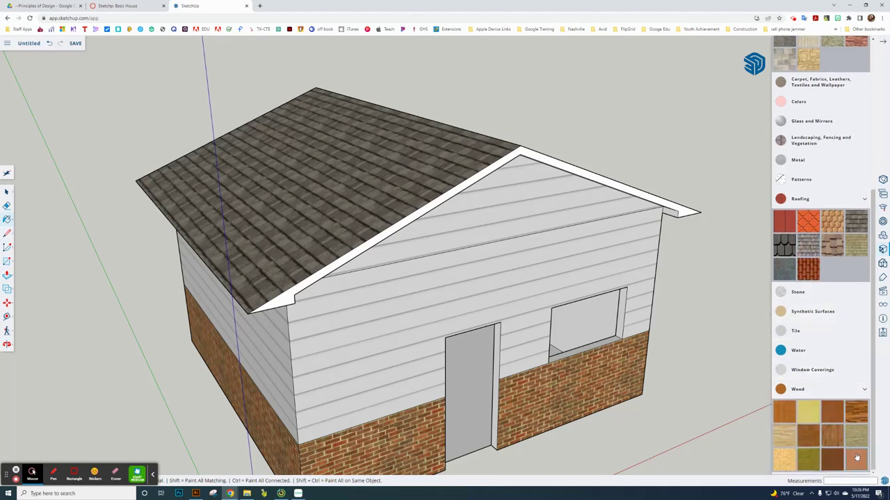
middle_drag(723, 292, 677, 231)
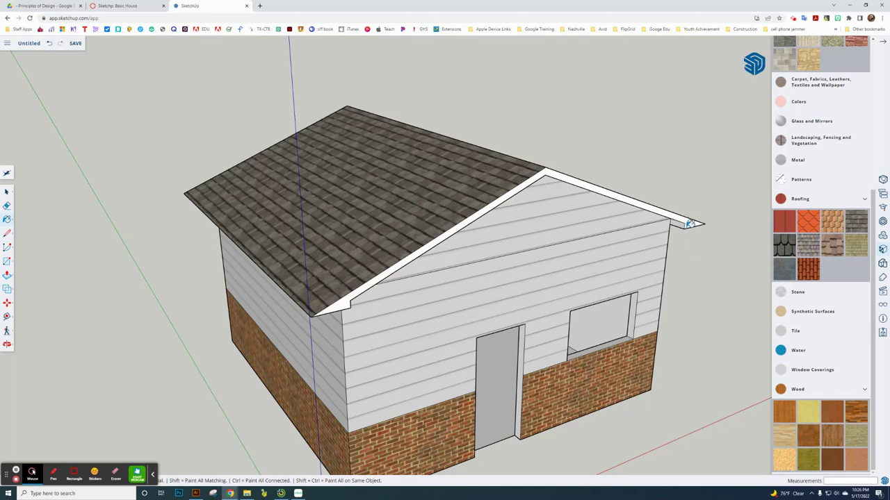
scroll(684, 226, up, 3)
click(694, 221)
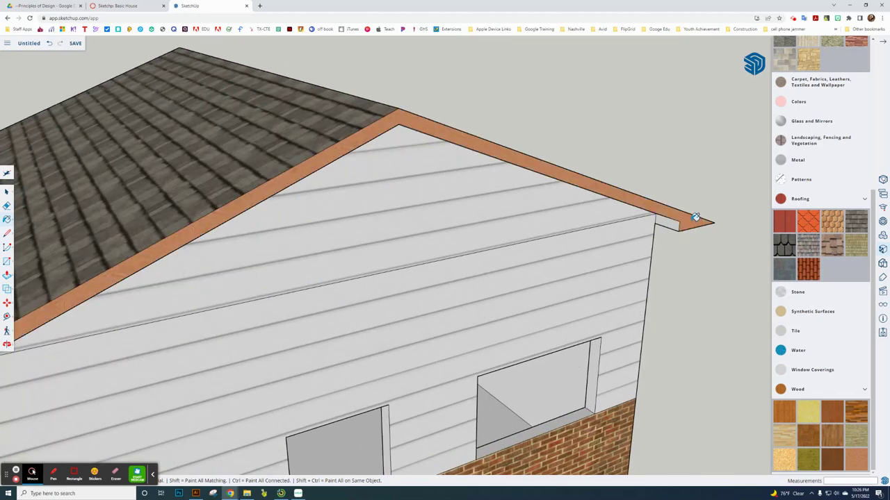
- Paint the rear gable fascia with the same wood material
scroll(358, 235, down, 6)
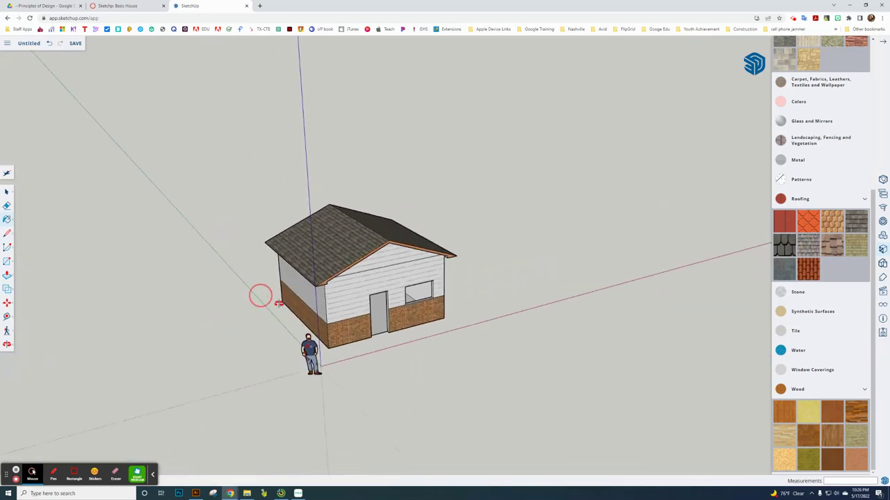
middle_drag(258, 294, 775, 310)
middle_drag(384, 306, 512, 250)
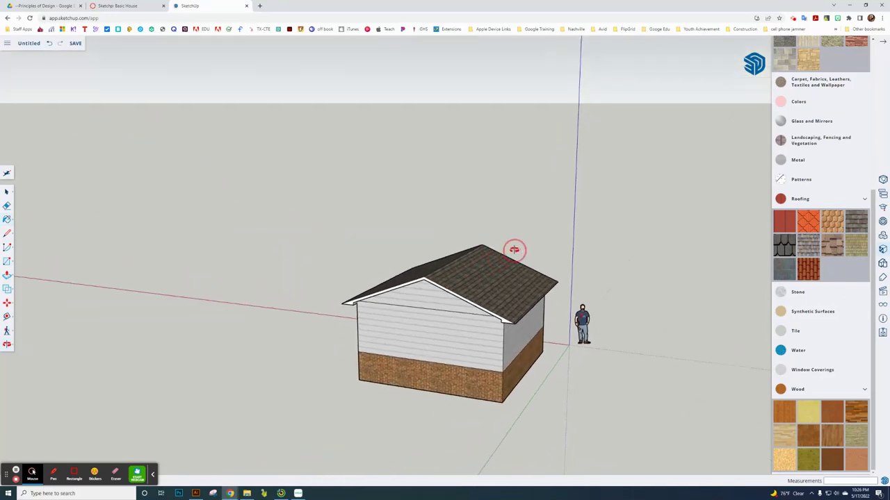
scroll(431, 277, up, 5)
click(436, 276)
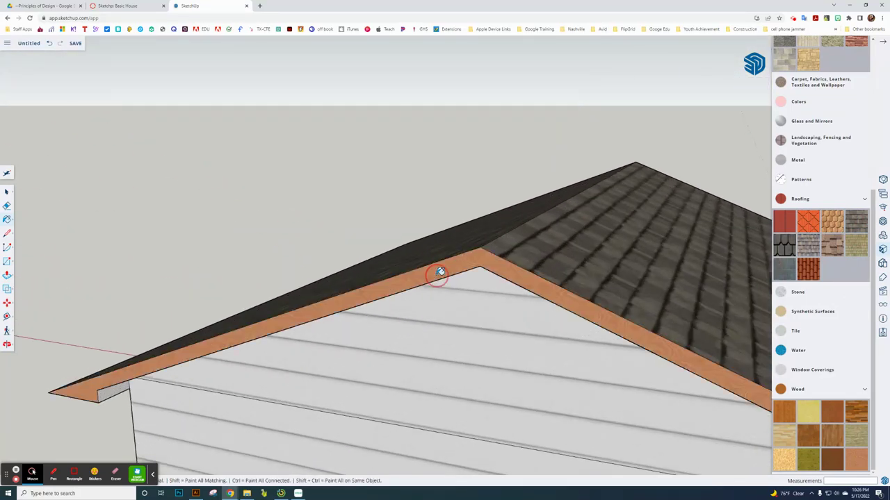
scroll(408, 296, down, 5)
scroll(403, 306, down, 5)
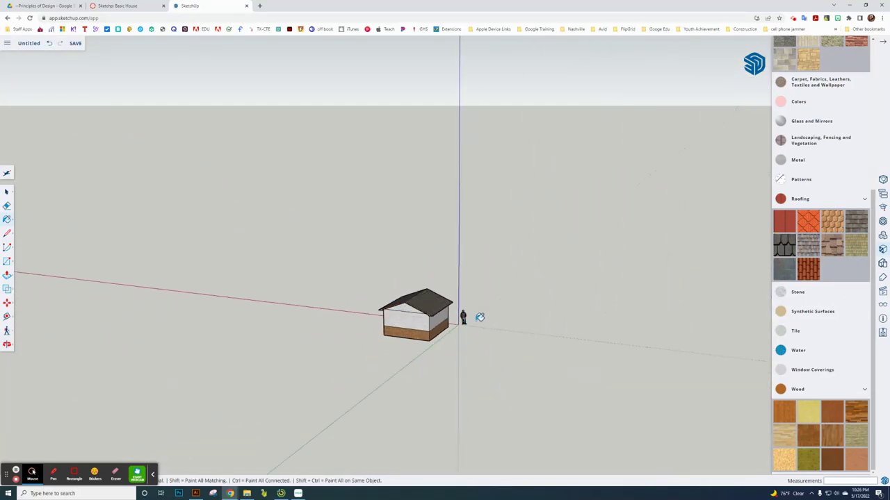
- Orbit and zoom around the house to inspect the finished exterior from the front
middle_drag(504, 313, 286, 295)
middle_drag(411, 341, 167, 318)
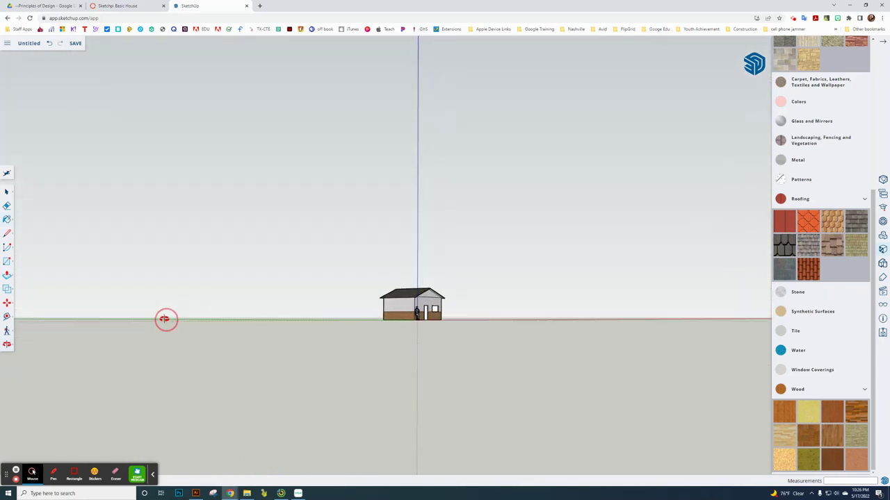
scroll(431, 299, up, 6)
middle_drag(459, 299, 269, 345)
scroll(357, 291, up, 3)
scroll(357, 291, up, 1)
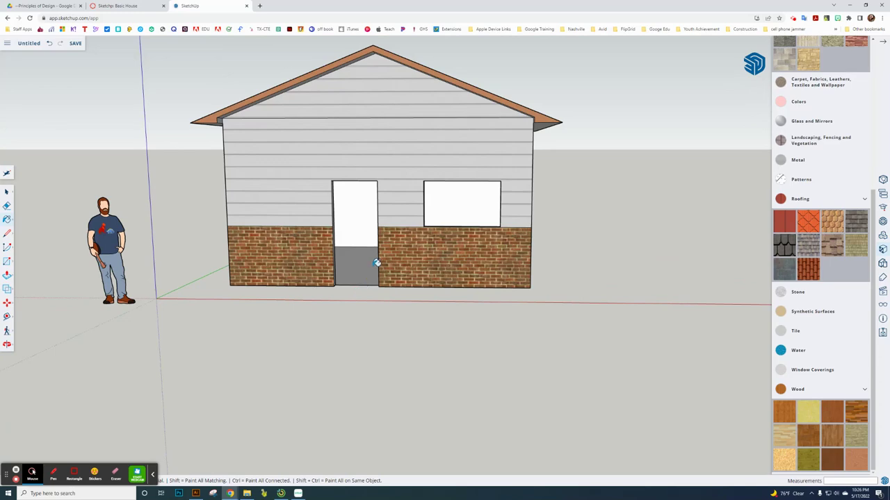
middle_drag(440, 283, 367, 323)
scroll(368, 322, up, 2)
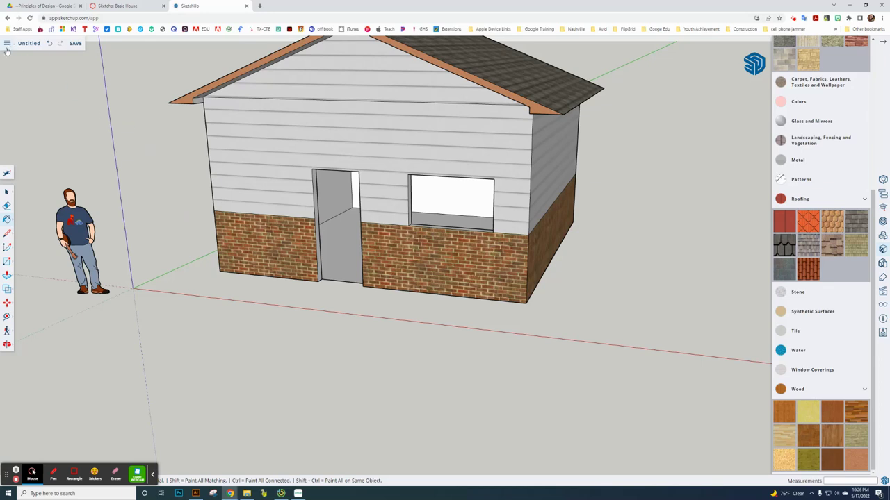
- Save the textured model as 'basic house 2' inside the SketchUp project
click(74, 43)
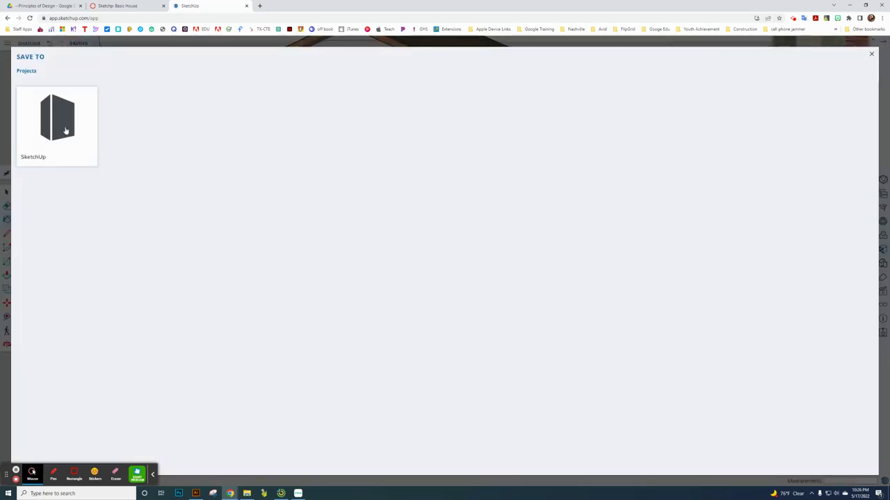
click(65, 130)
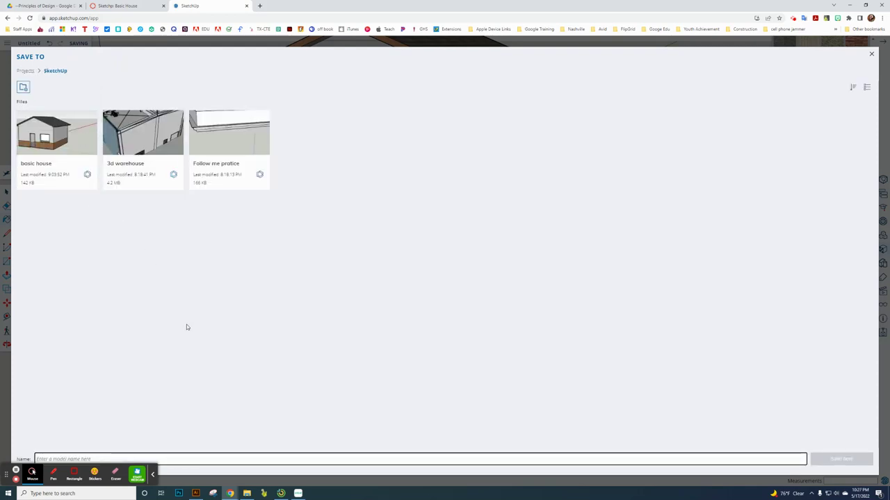
click(153, 476)
click(66, 458)
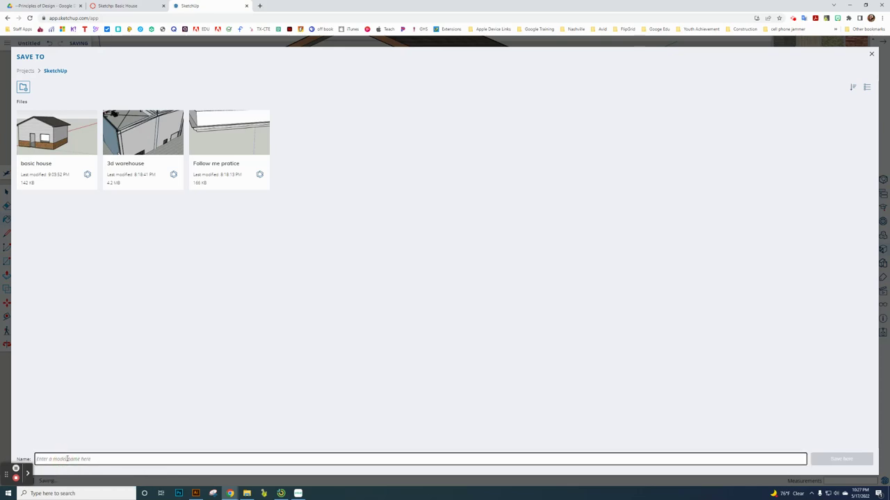
text(basic)
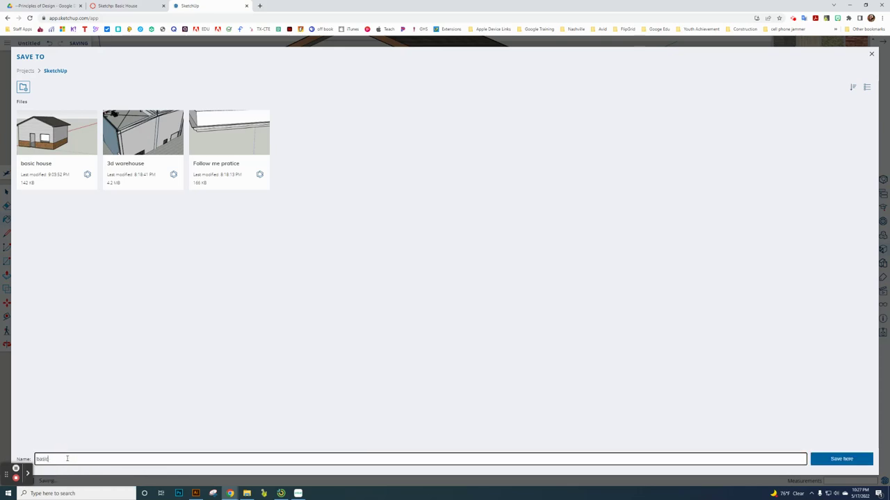
text( house 2)
click(841, 458)
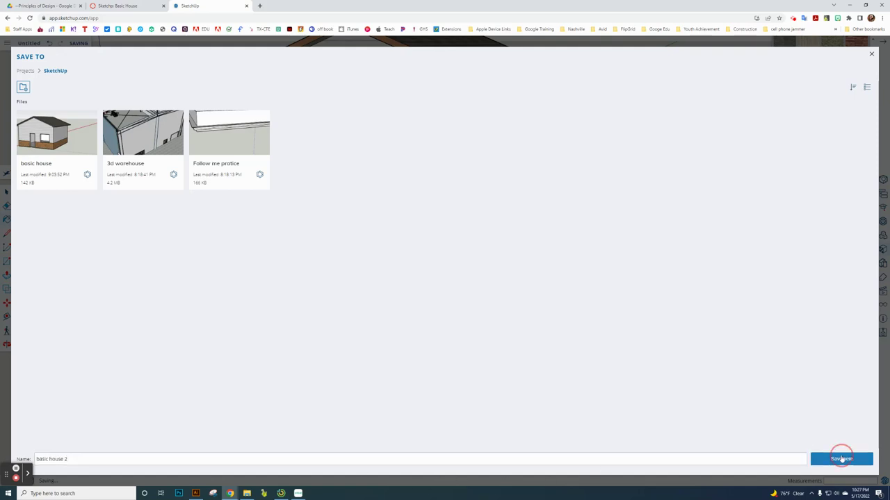
scroll(354, 366, down, 2)
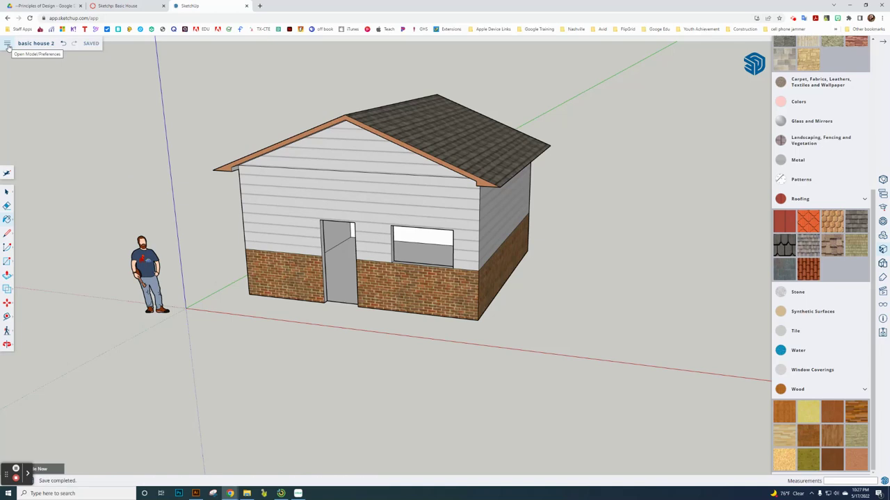
- From the Home page, download a copy of basic house 2 as an .skp file
click(7, 44)
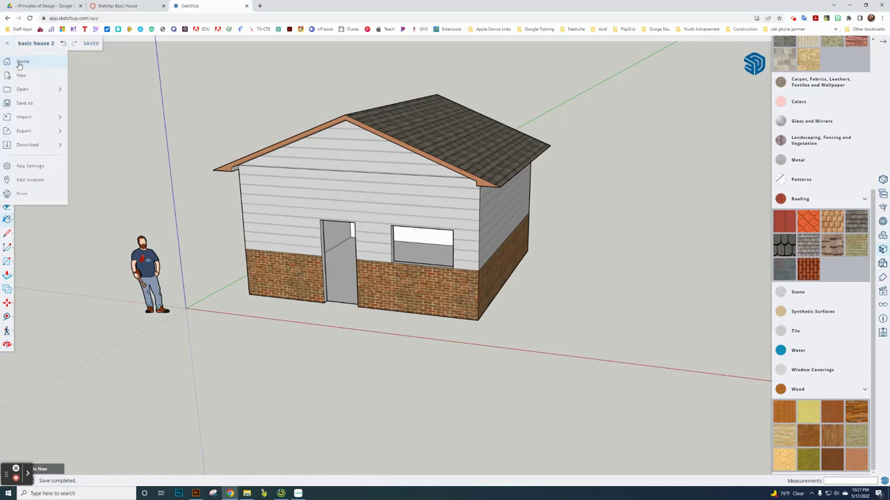
click(23, 62)
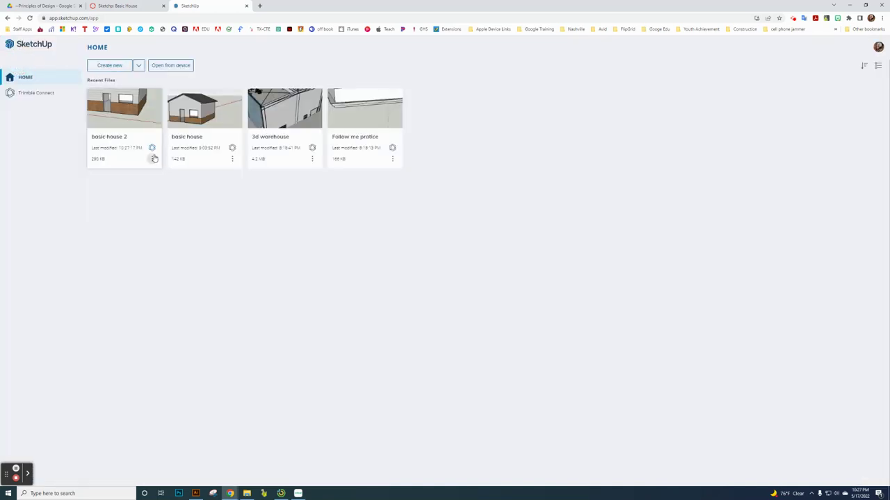
click(152, 159)
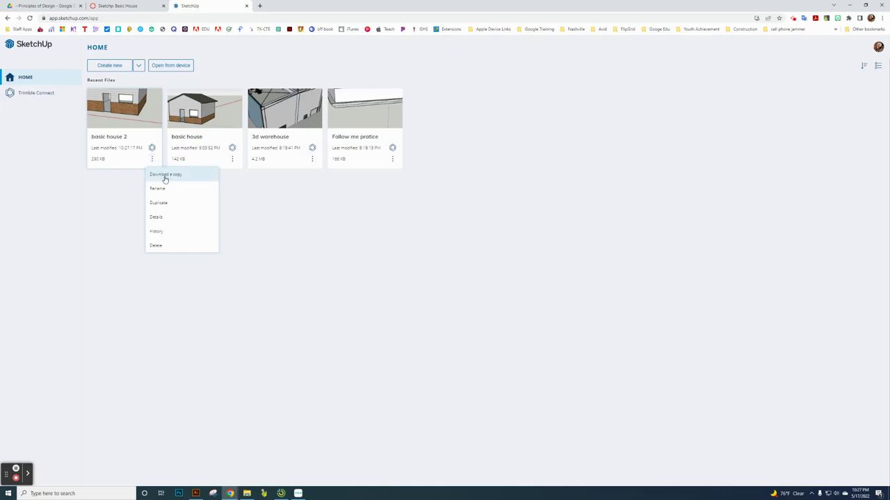
click(165, 175)
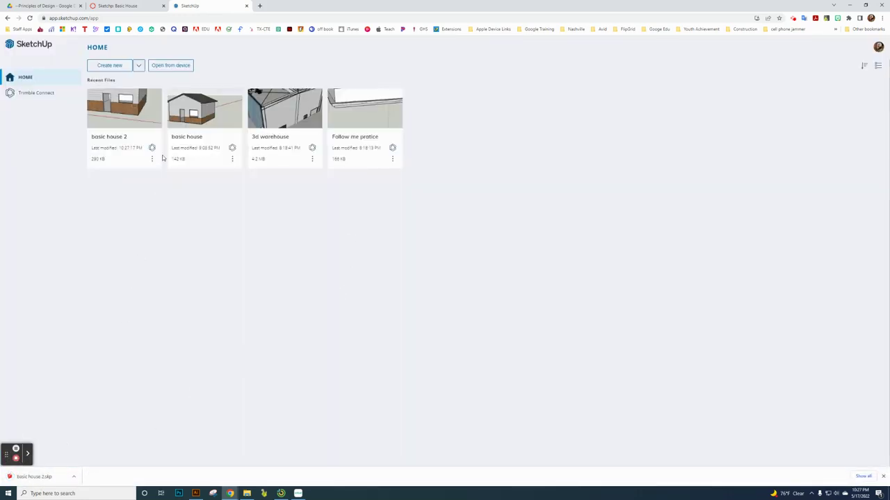
click(122, 6)
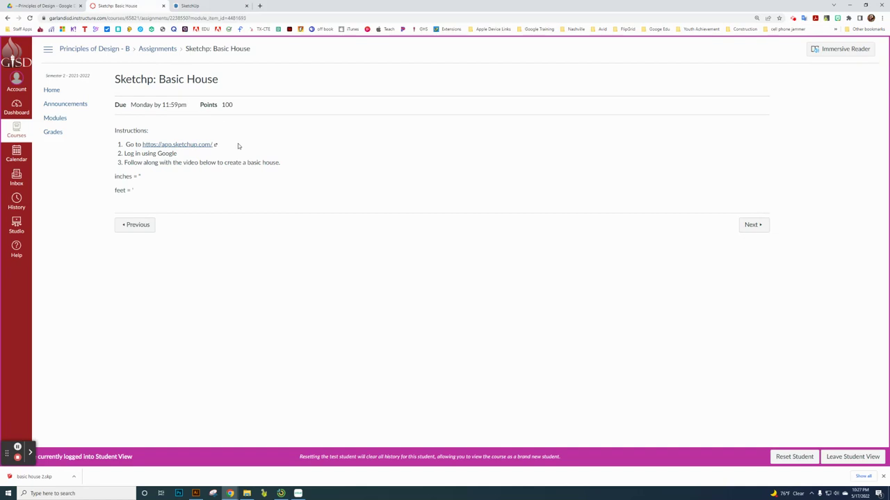